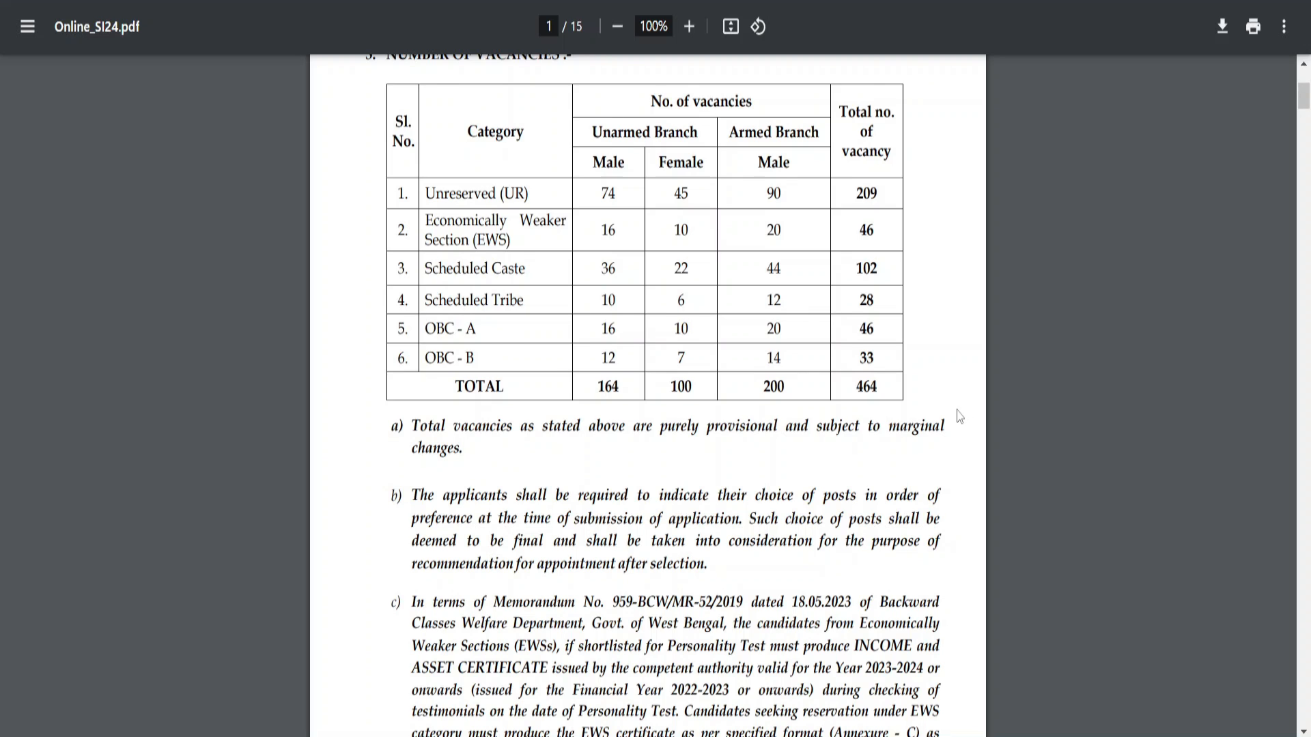
Read Online_SI24.pdf down to page 5's PET table, briefly highlighting the degree and Bengali requirements.
{"action": "scroll", "coordinate": [964, 410], "scroll_direction": "down", "scroll_amount": 3}
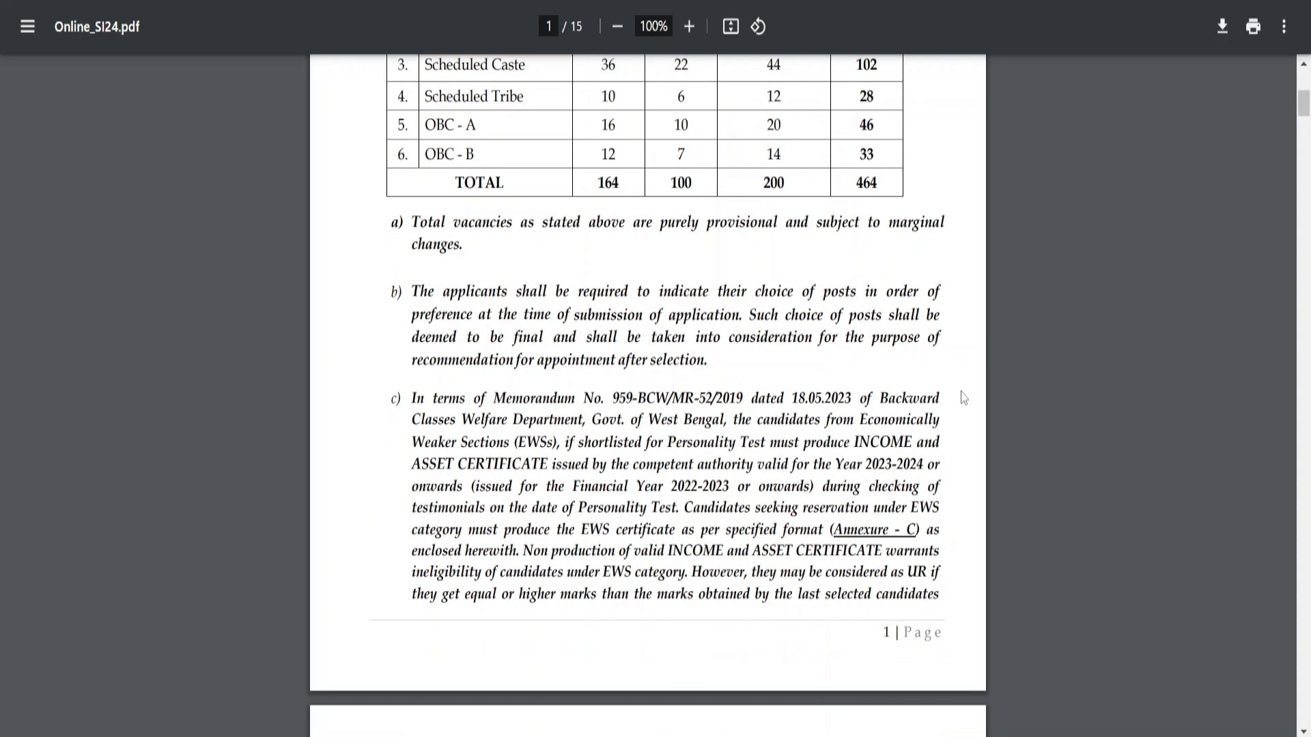
{"action": "scroll", "coordinate": [964, 398], "scroll_direction": "down", "scroll_amount": 10}
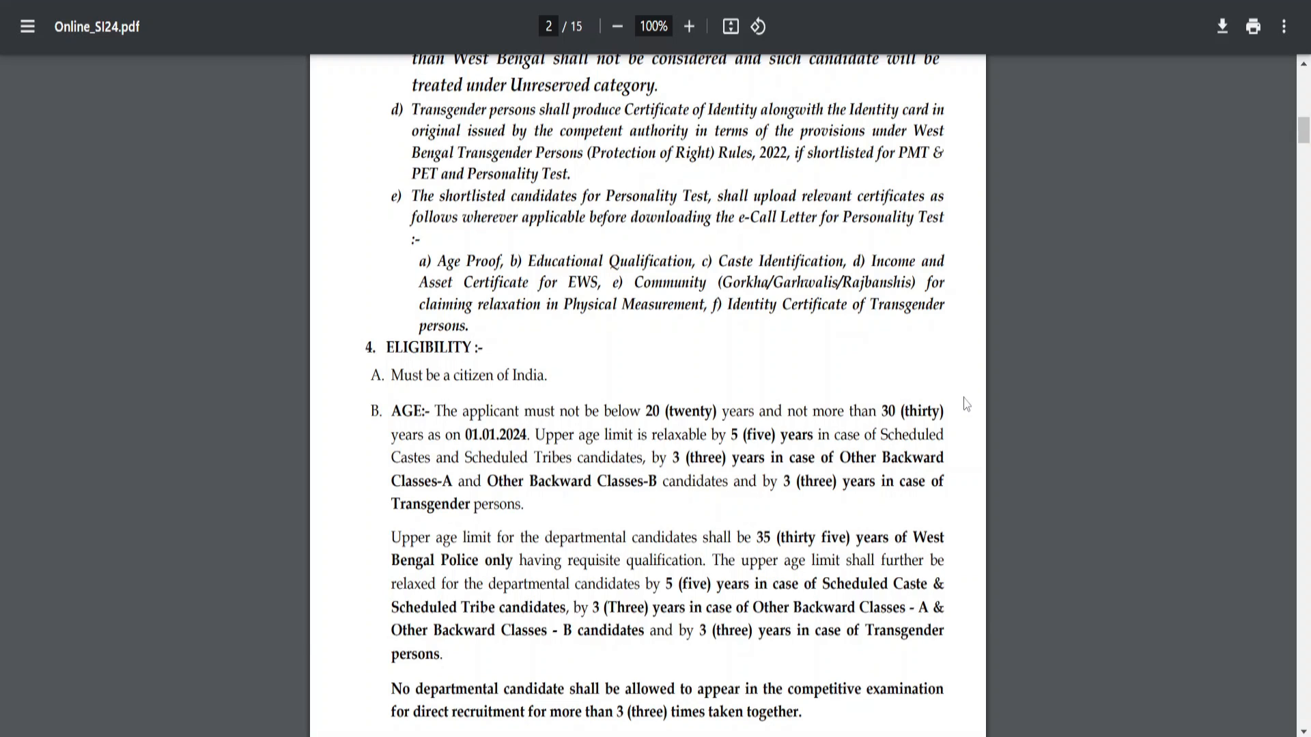
{"action": "scroll", "coordinate": [816, 355], "scroll_direction": "down", "scroll_amount": 6}
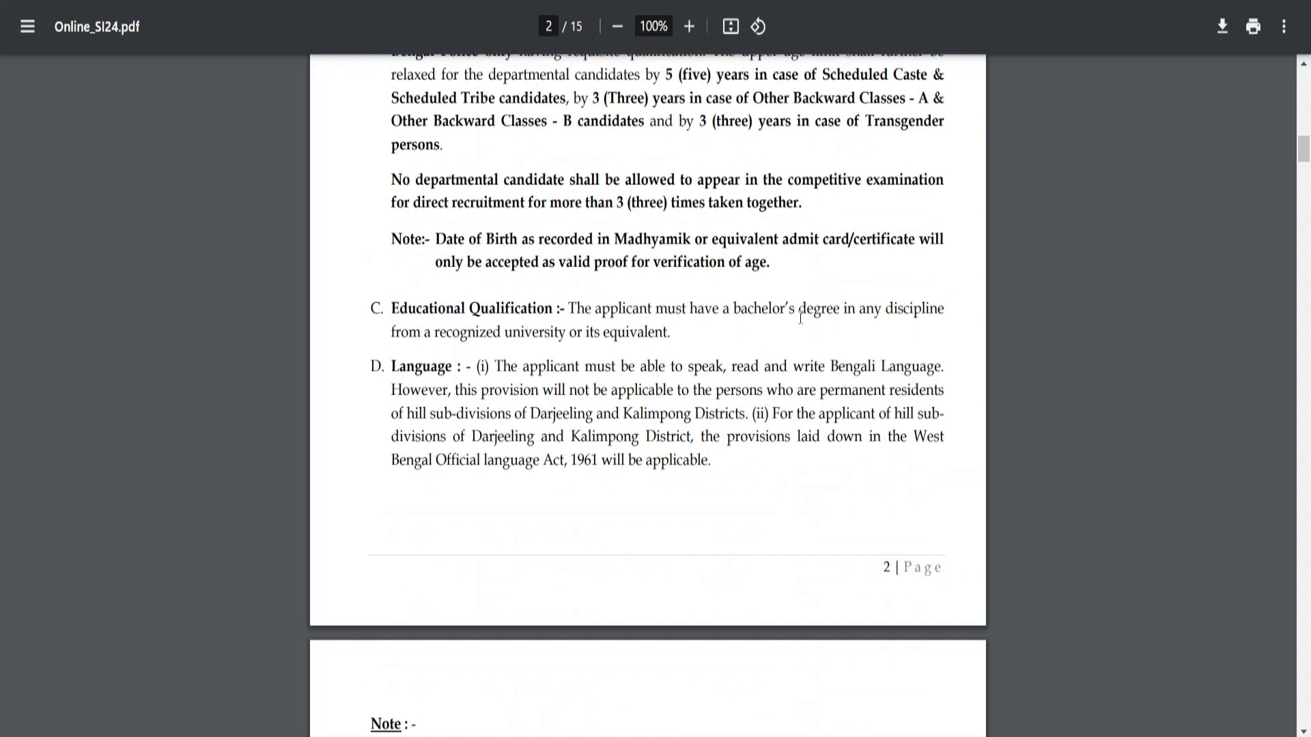
{"action": "left_click_drag", "start_coordinate": [724, 310], "coordinate": [873, 368]}
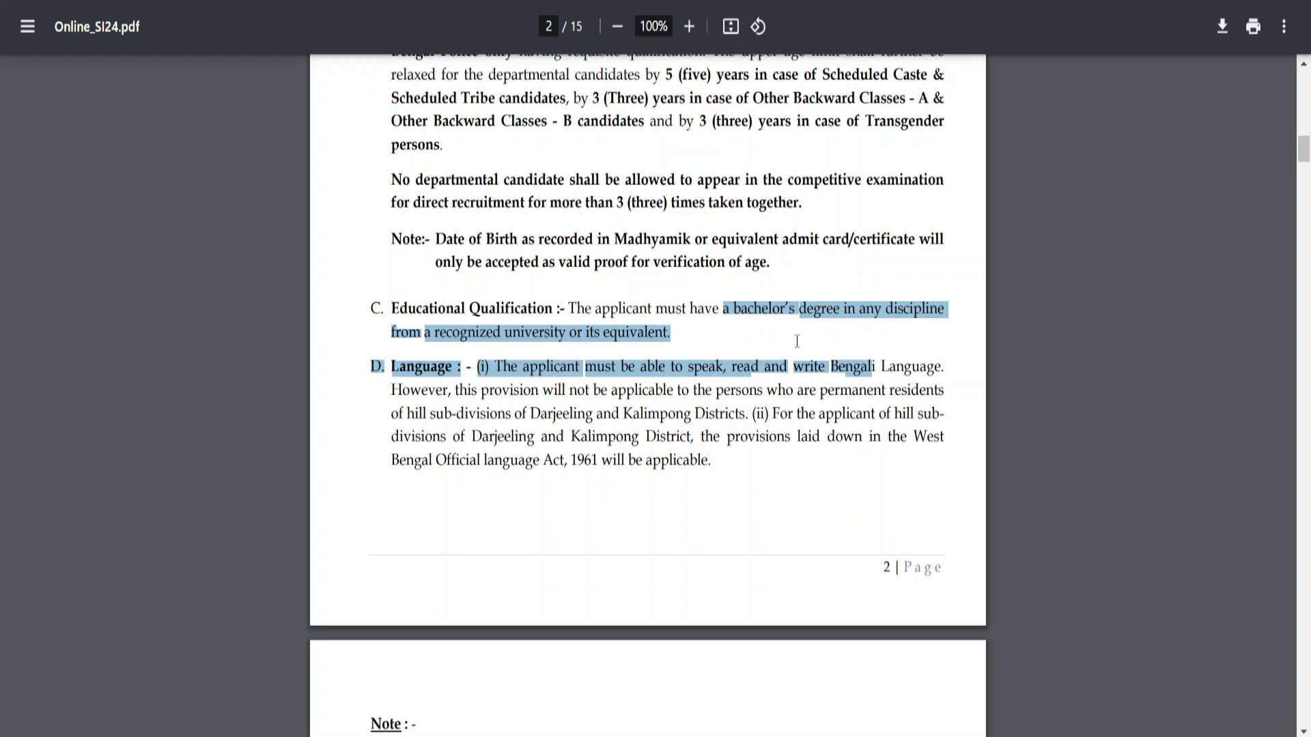
{"action": "left_click", "coordinate": [793, 393]}
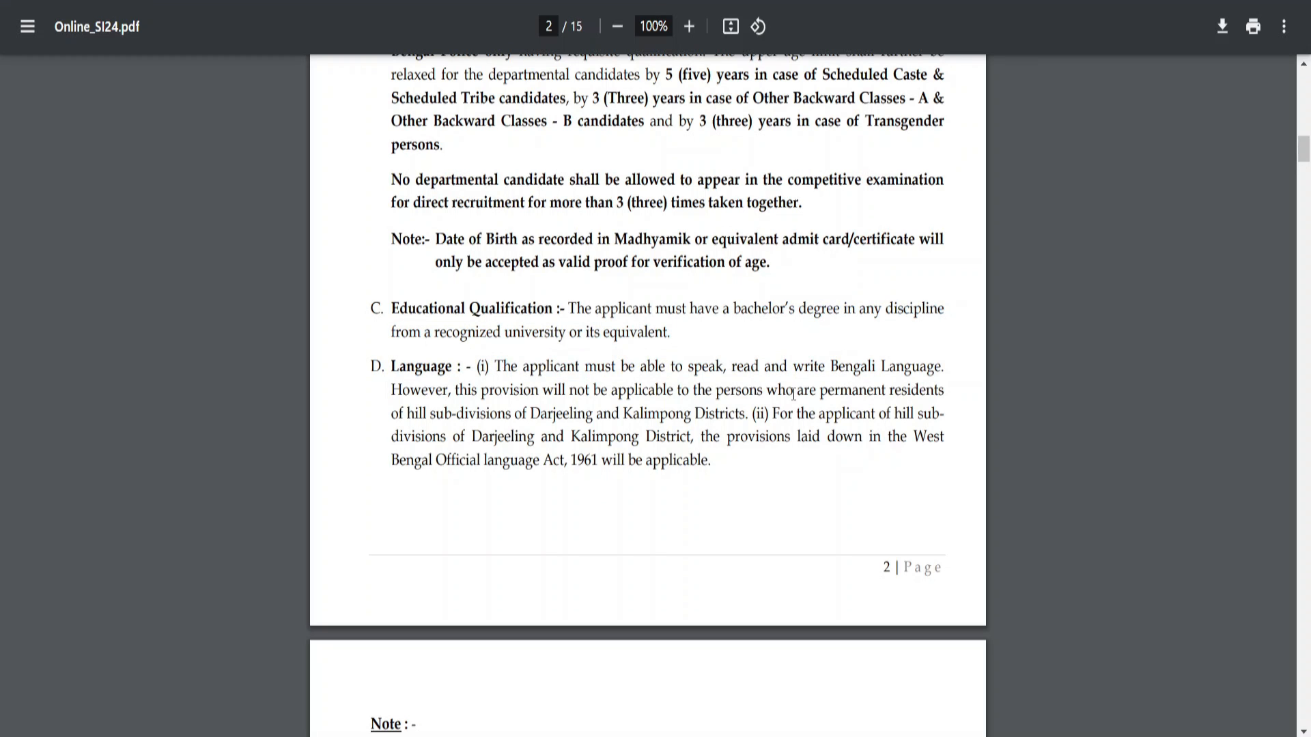
{"action": "scroll", "coordinate": [793, 403], "scroll_direction": "down", "scroll_amount": 15}
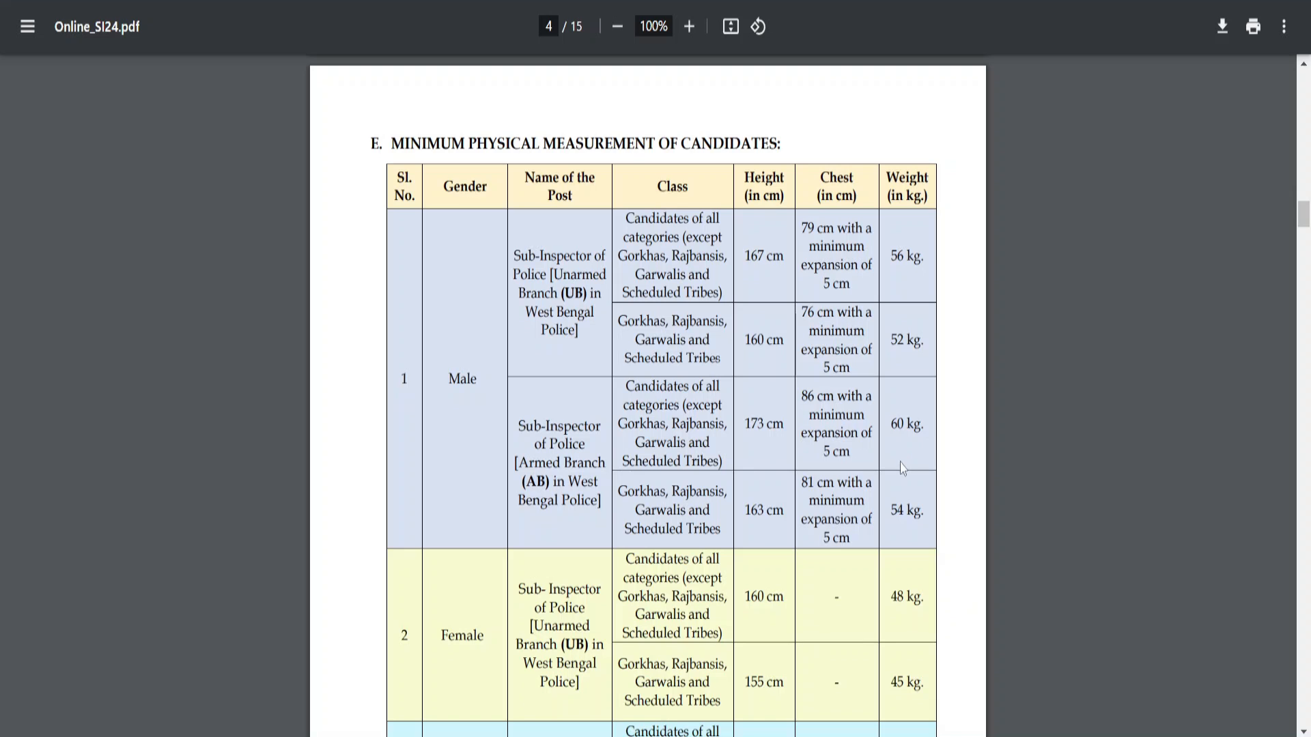
{"action": "scroll", "coordinate": [811, 364], "scroll_direction": "down", "scroll_amount": 2}
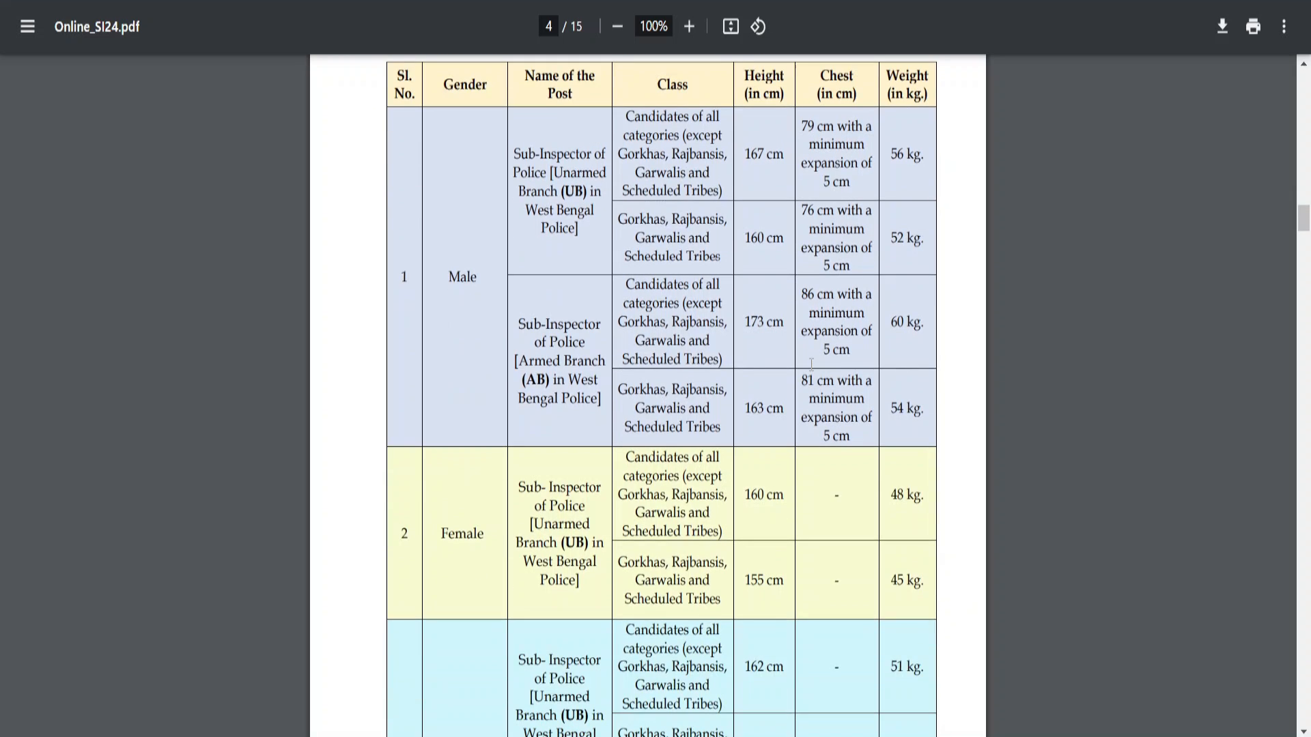
{"action": "scroll", "coordinate": [811, 364], "scroll_direction": "down", "scroll_amount": 15}
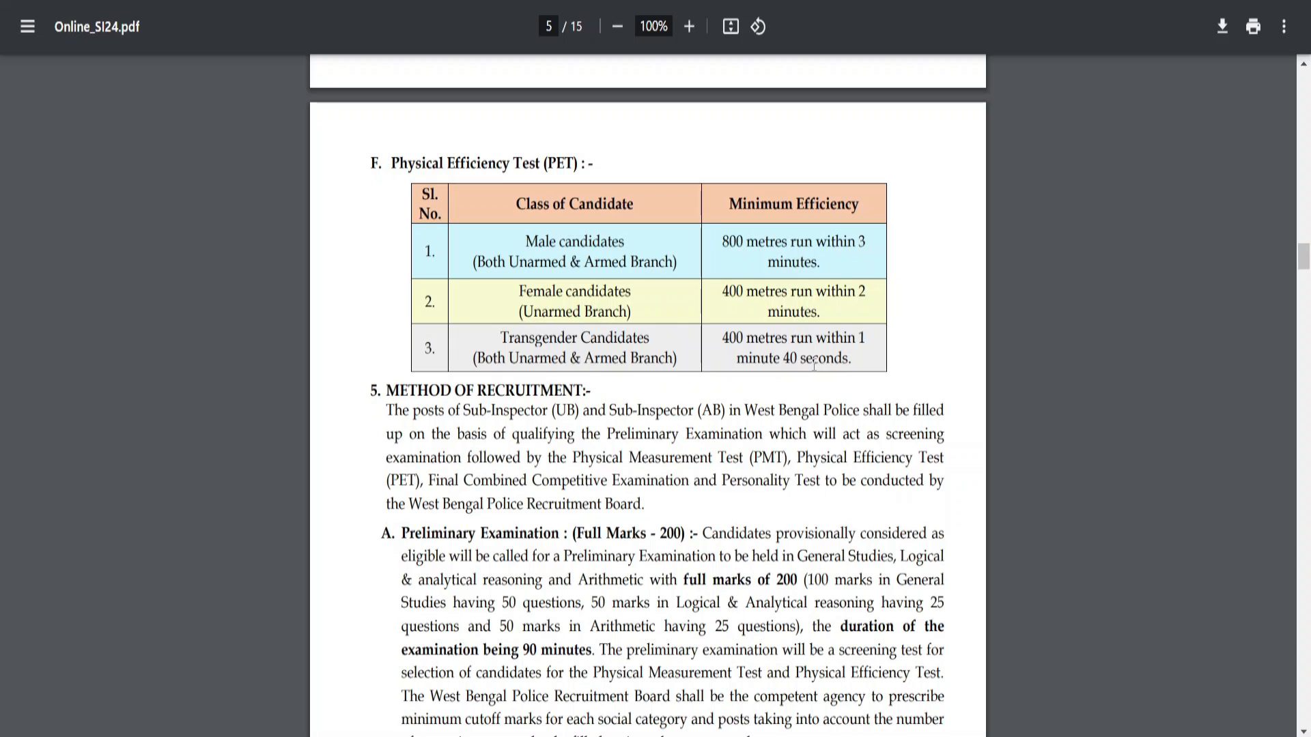
Read the PDF through page 8's fees table, then highlight the portal's Apply Online dates.
{"action": "scroll", "coordinate": [814, 365], "scroll_direction": "down", "scroll_amount": 3}
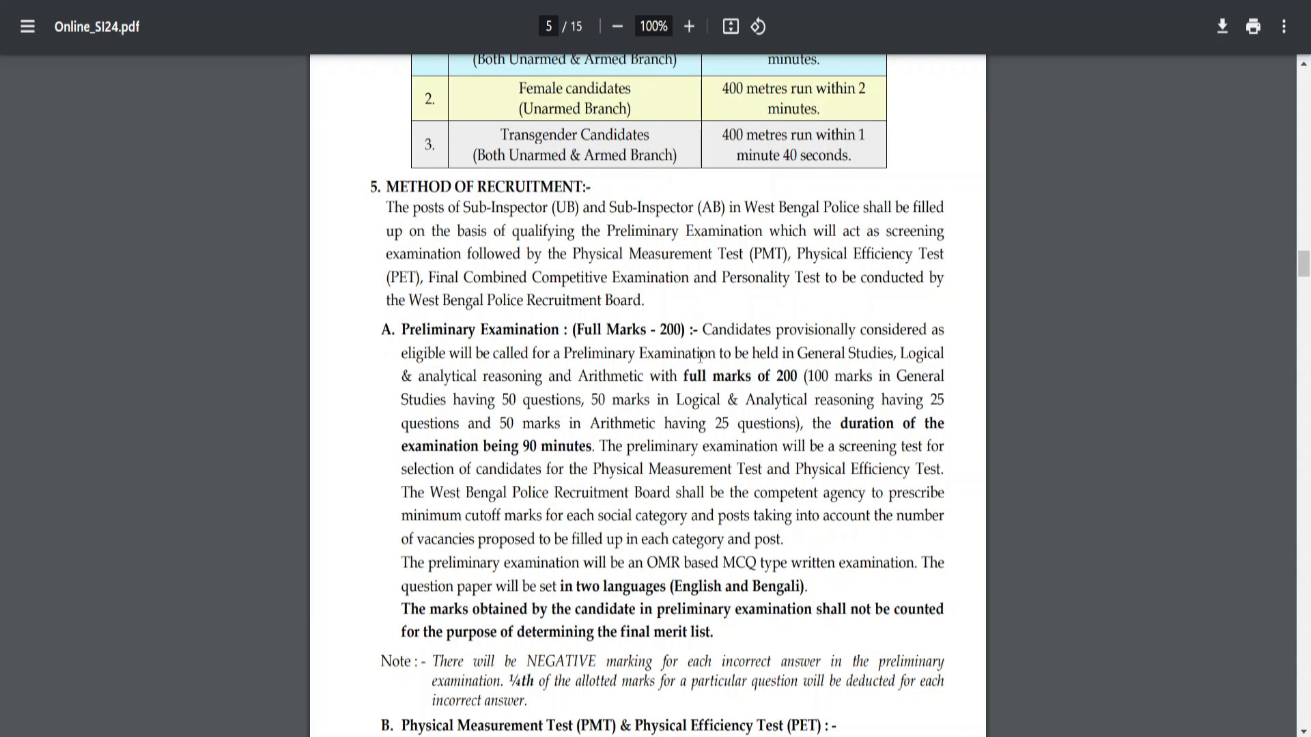
{"action": "left_click_drag", "start_coordinate": [804, 376], "coordinate": [546, 401]}
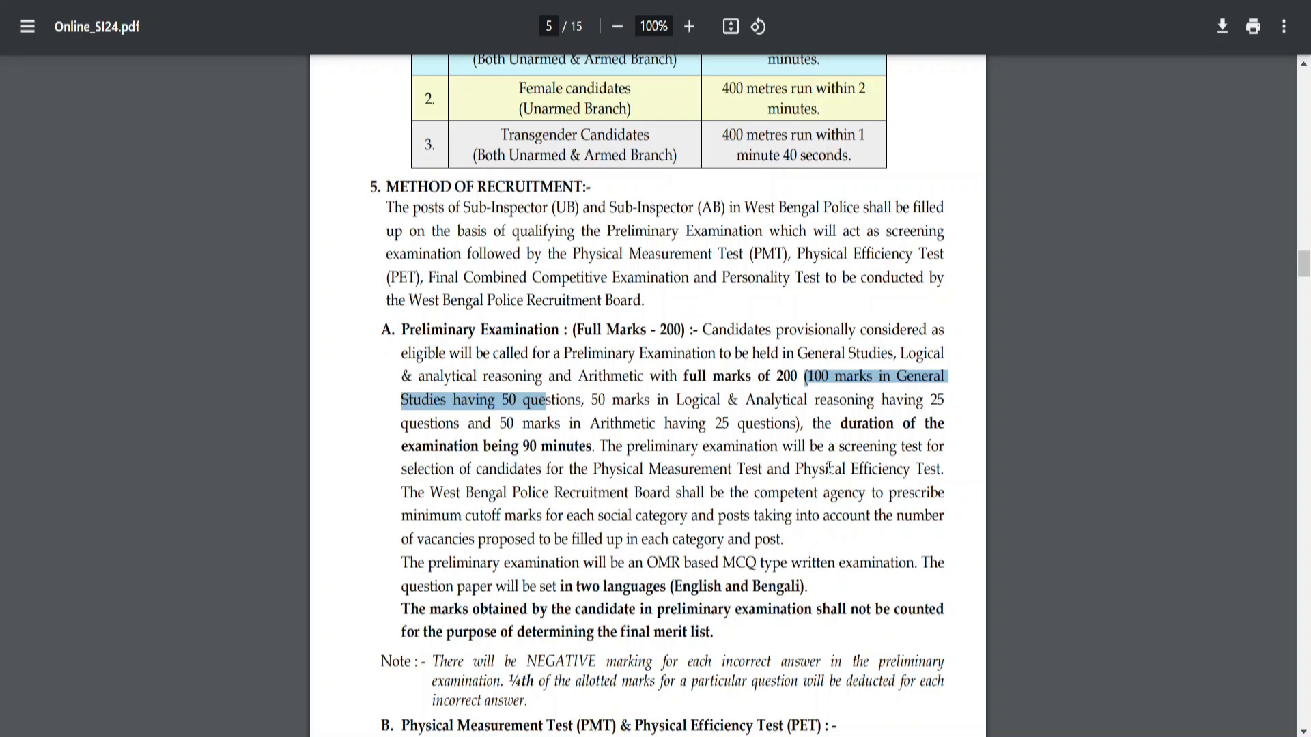
{"action": "scroll", "coordinate": [783, 396], "scroll_direction": "down", "scroll_amount": 3}
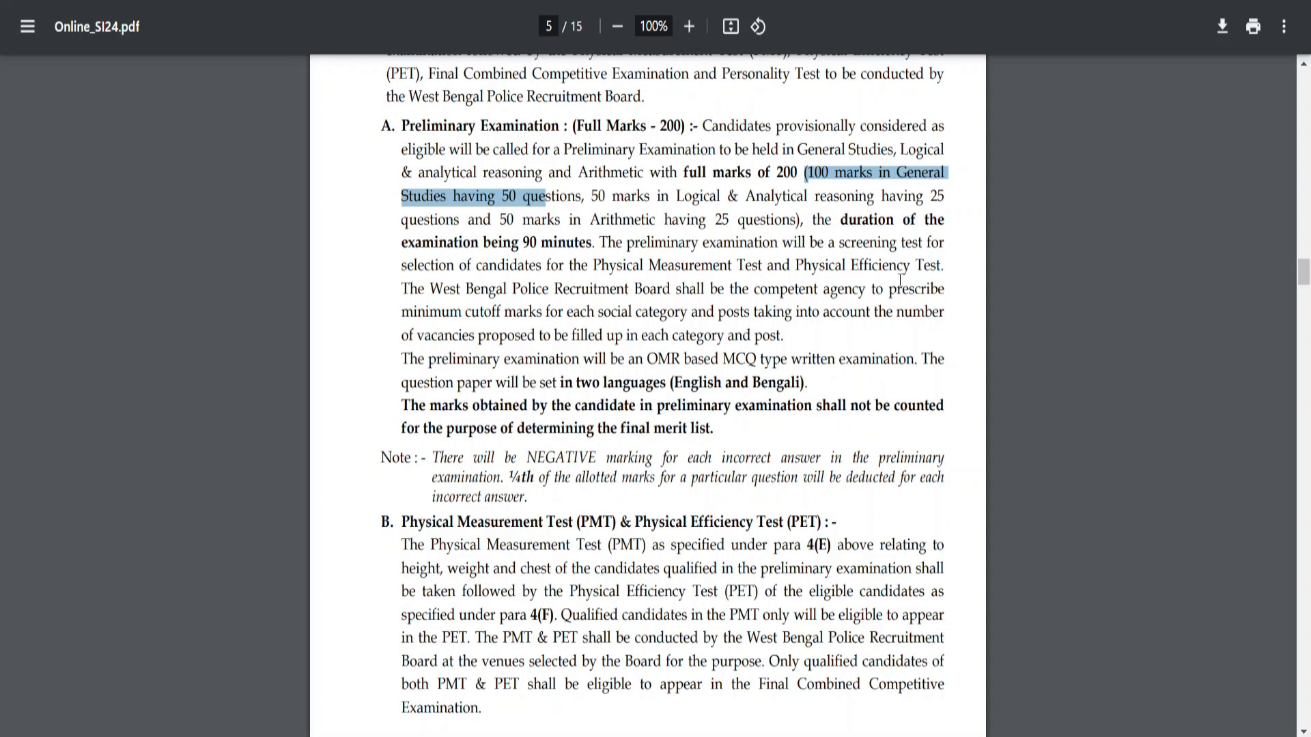
{"action": "scroll", "coordinate": [900, 280], "scroll_direction": "down", "scroll_amount": 3}
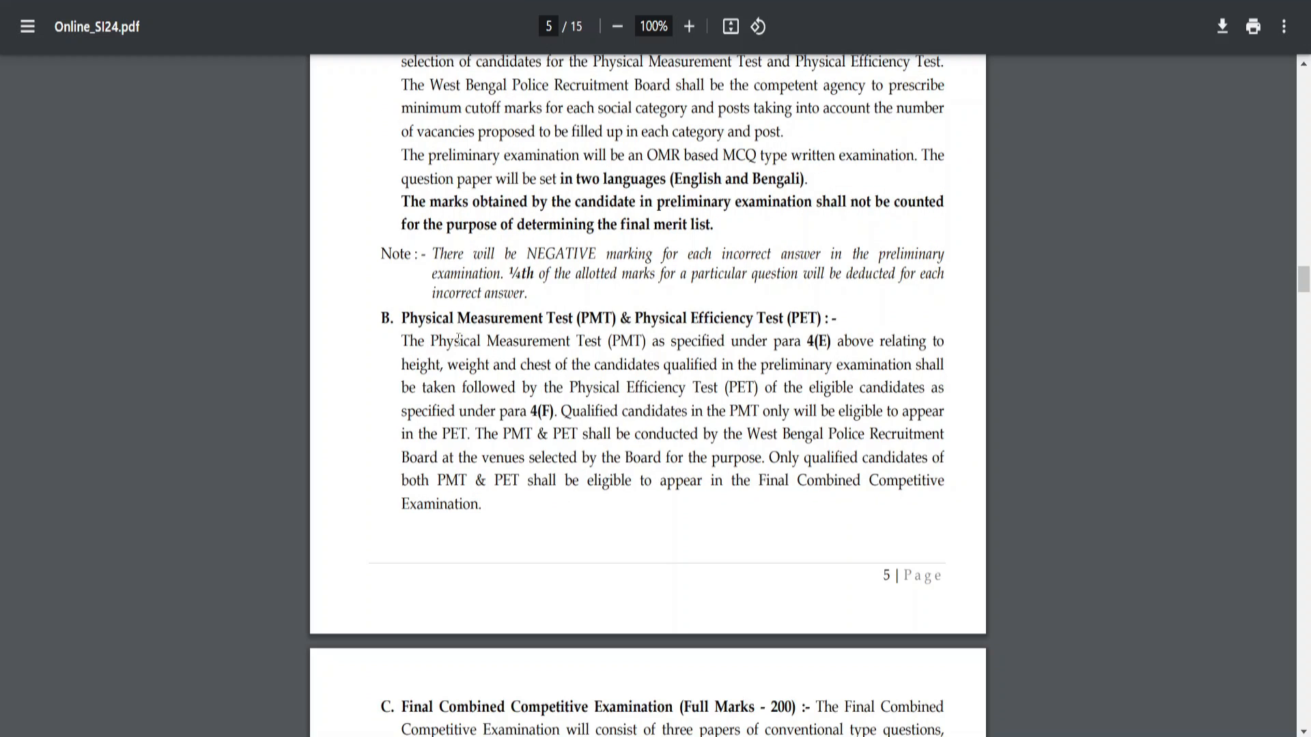
{"action": "scroll", "coordinate": [668, 396], "scroll_direction": "down", "scroll_amount": 4}
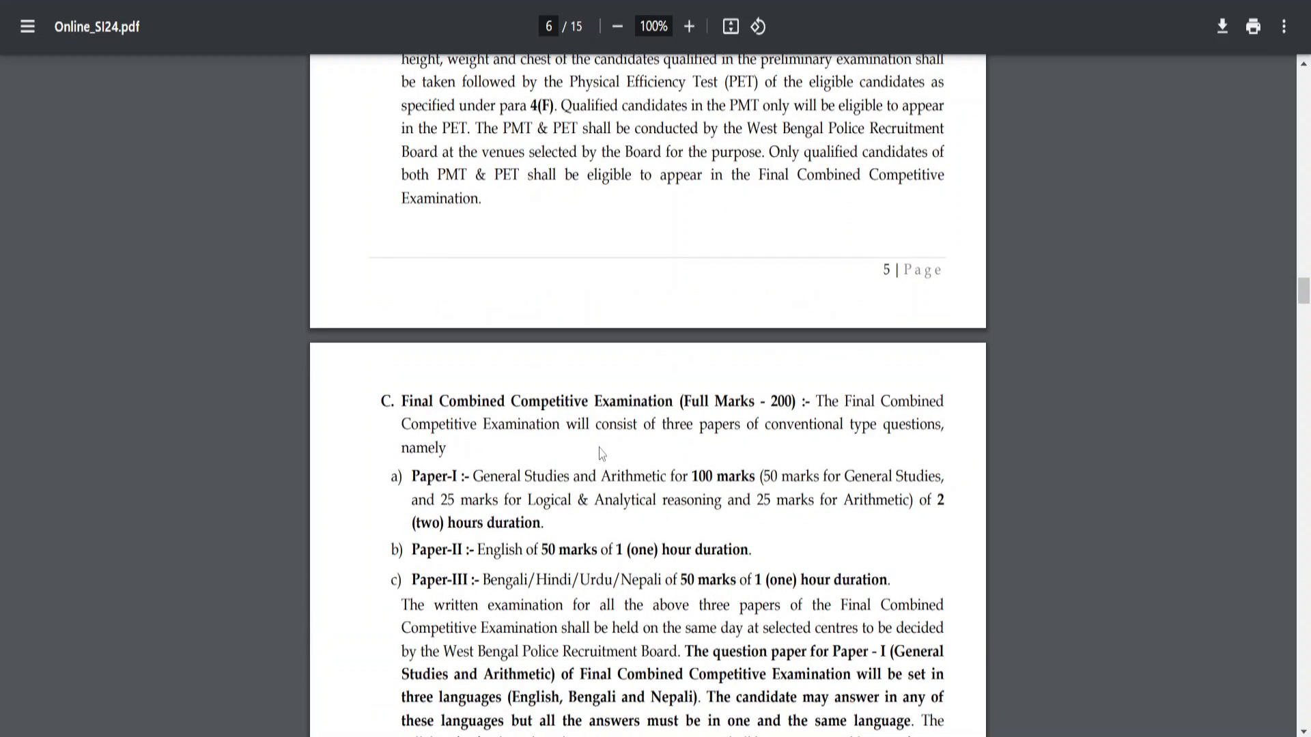
{"action": "scroll", "coordinate": [601, 453], "scroll_direction": "down", "scroll_amount": 4}
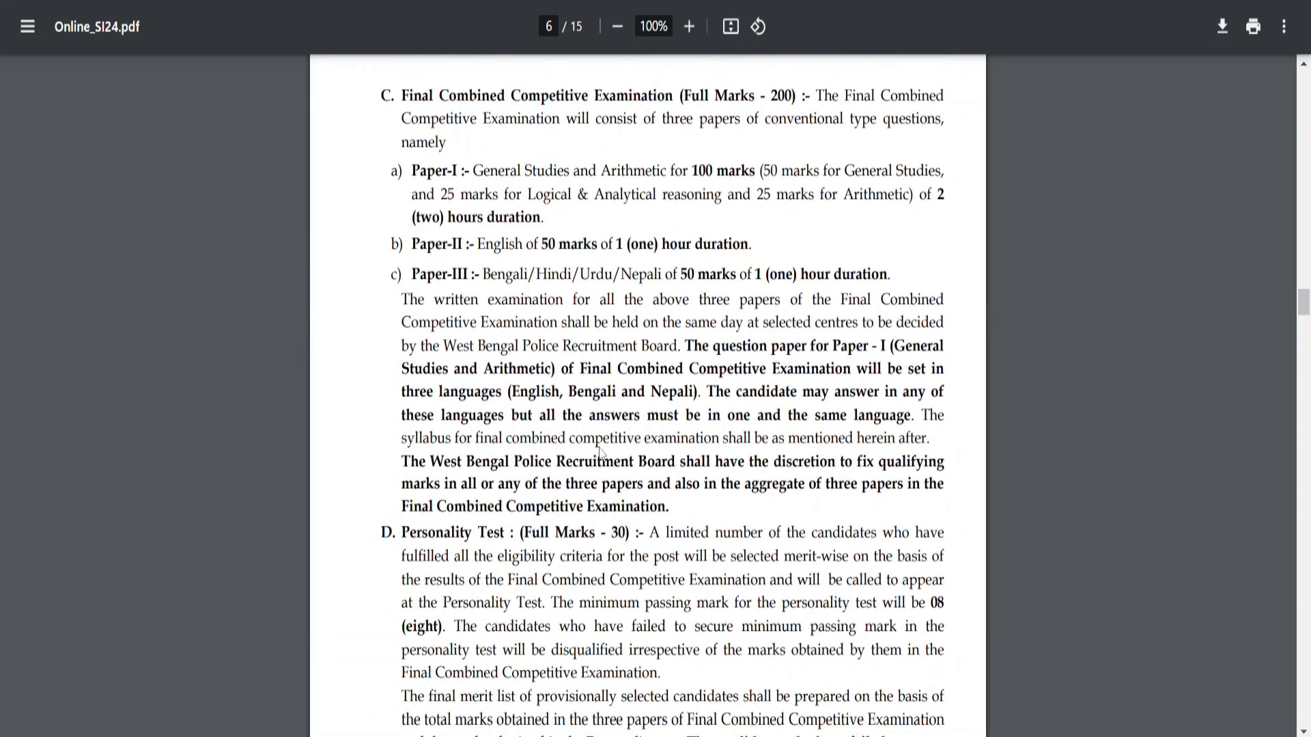
{"action": "scroll", "coordinate": [601, 453], "scroll_direction": "down", "scroll_amount": 3}
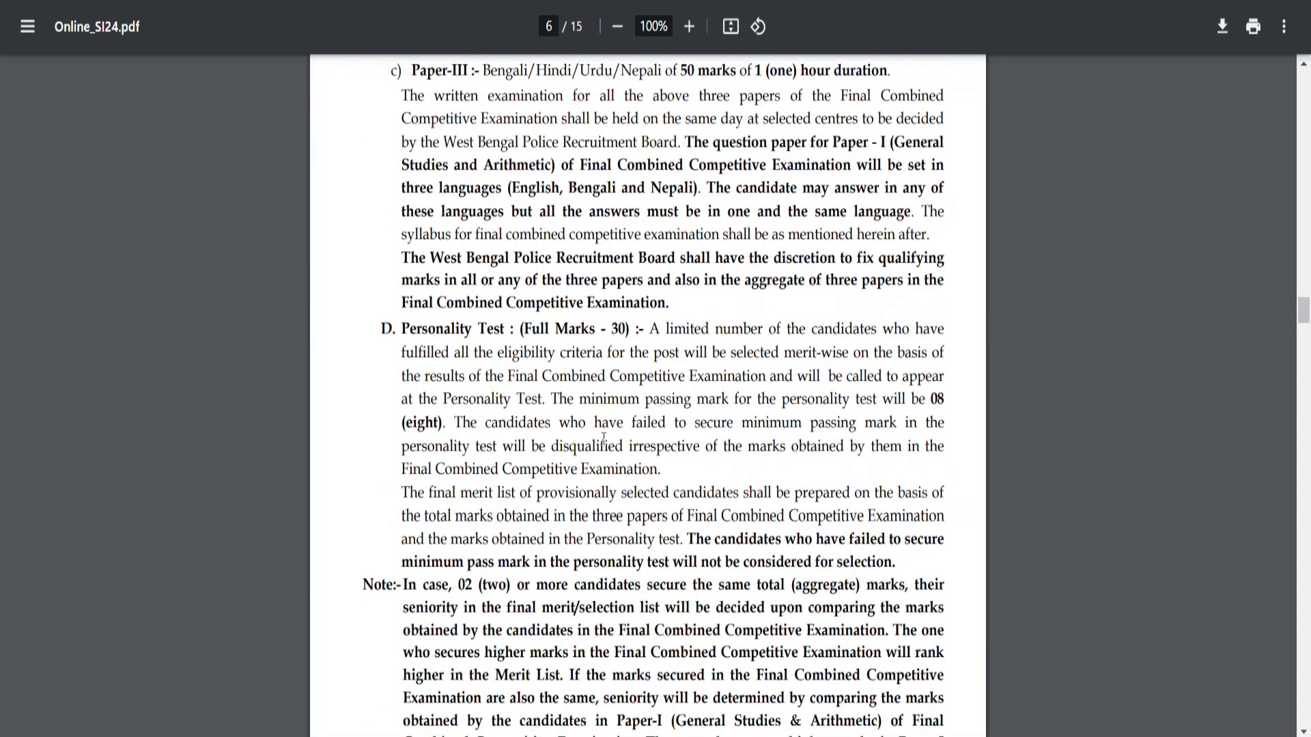
{"action": "scroll", "coordinate": [614, 435], "scroll_direction": "down", "scroll_amount": 10}
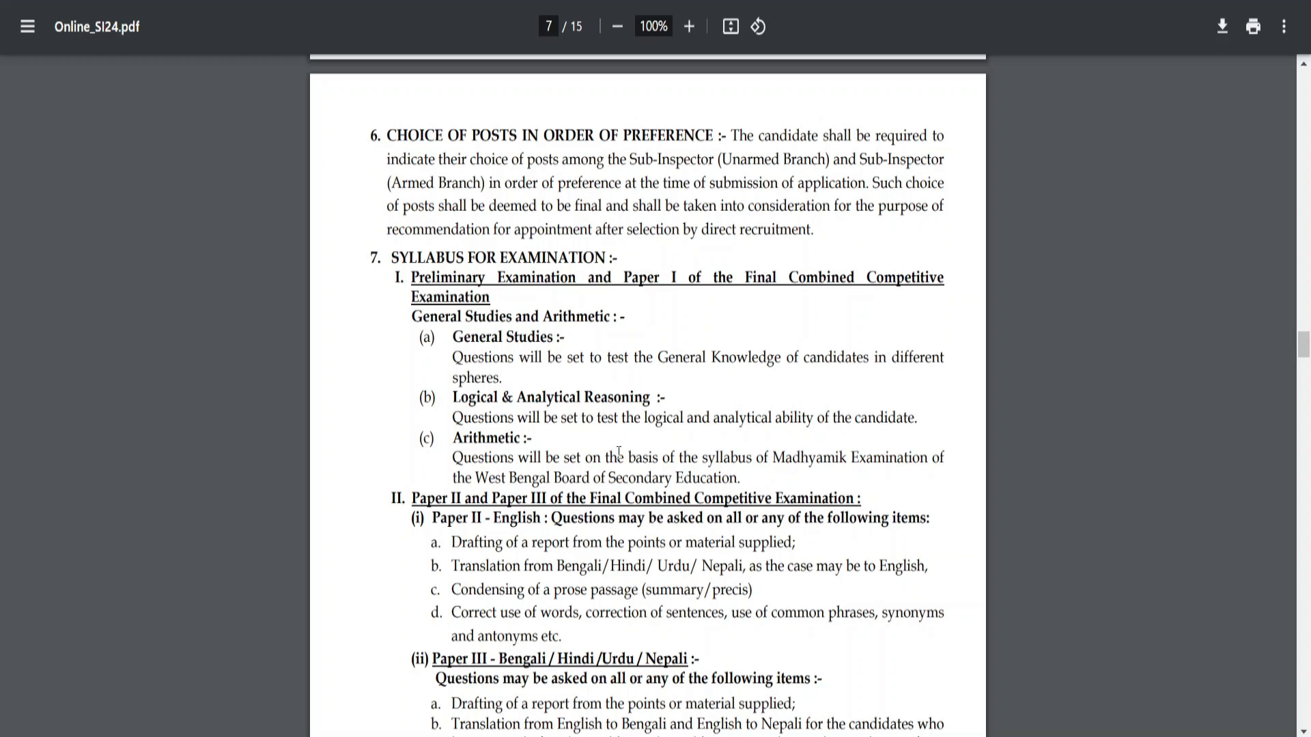
{"action": "scroll", "coordinate": [790, 375], "scroll_direction": "down", "scroll_amount": 15}
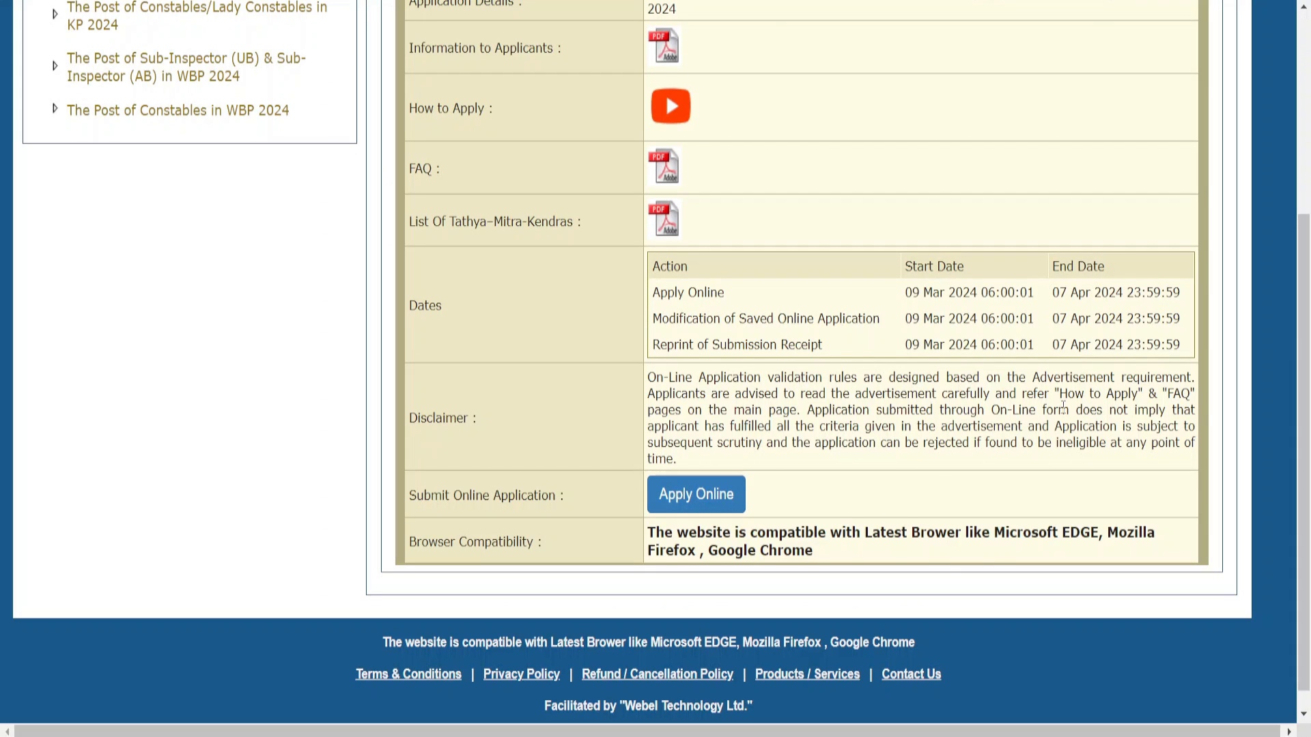
{"action": "left_click_drag", "start_coordinate": [903, 292], "coordinate": [1186, 294]}
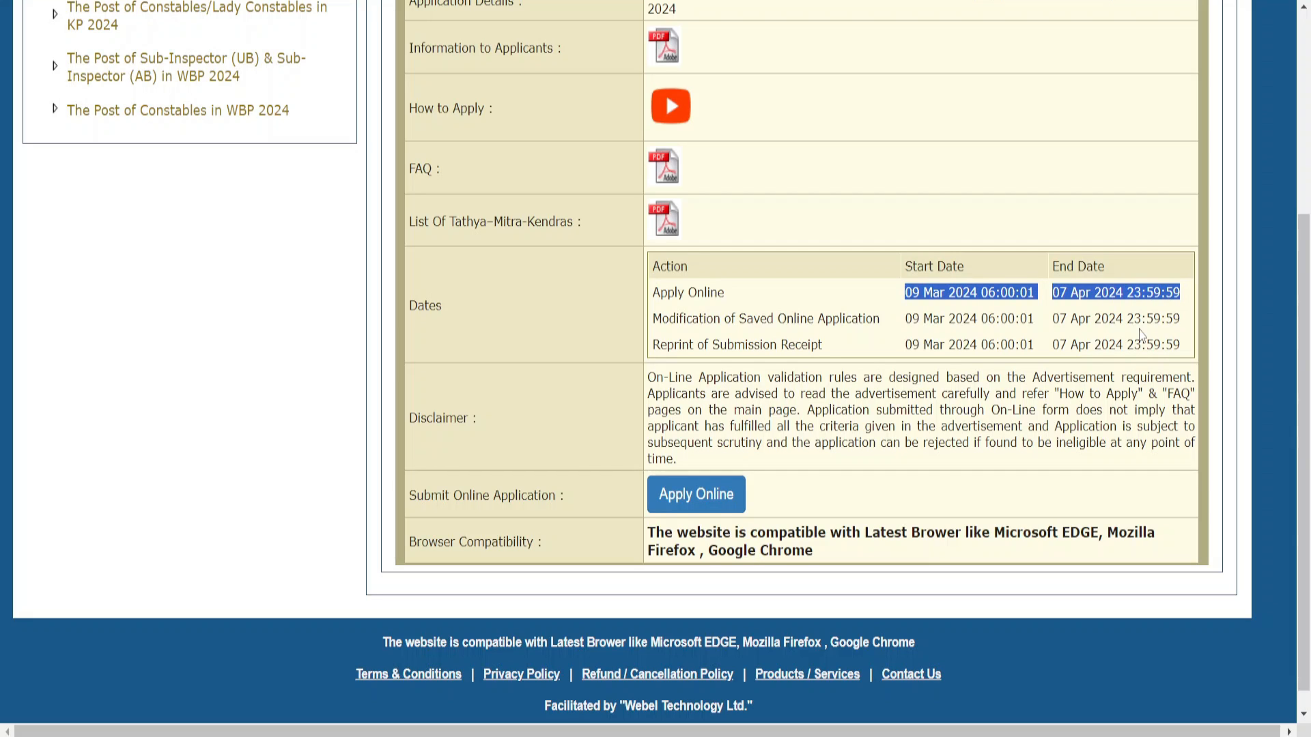
Sign up as a new applicant, verify the mobile OTP, and go to the login page.
{"action": "left_click", "coordinate": [715, 505]}
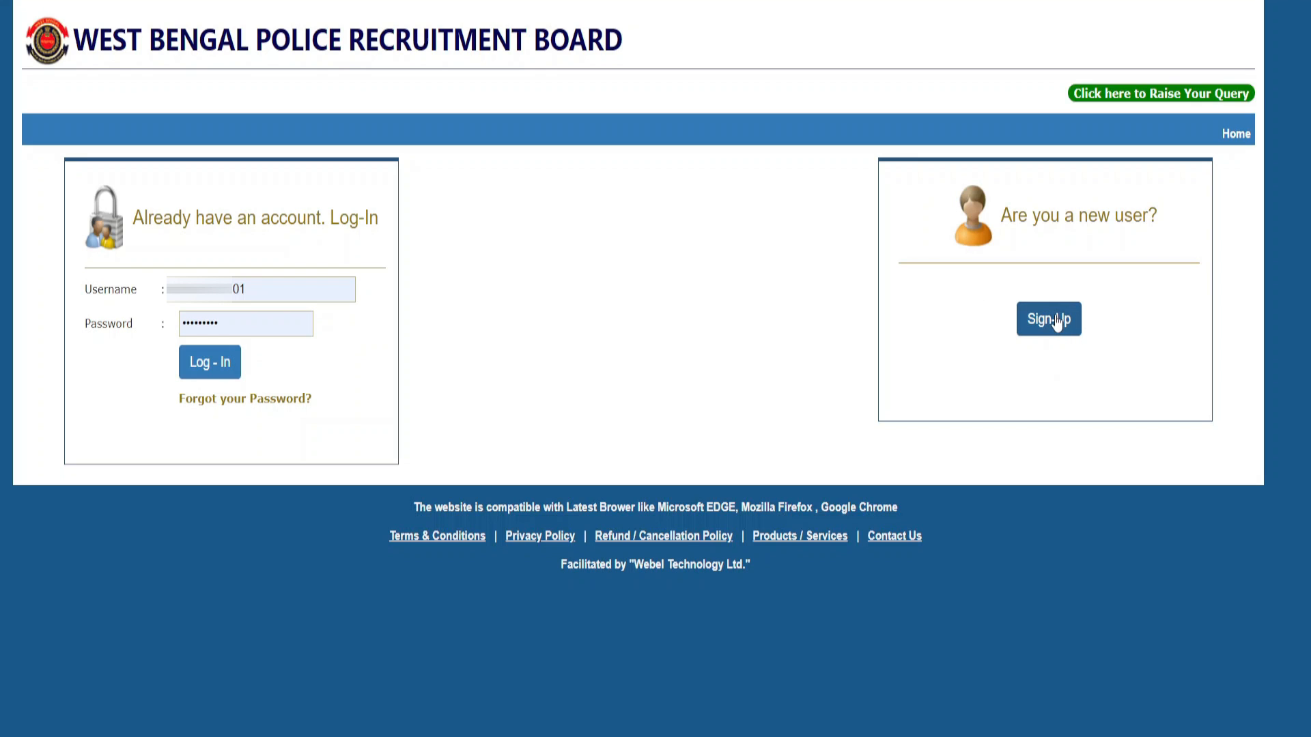
{"action": "left_click", "coordinate": [1019, 321]}
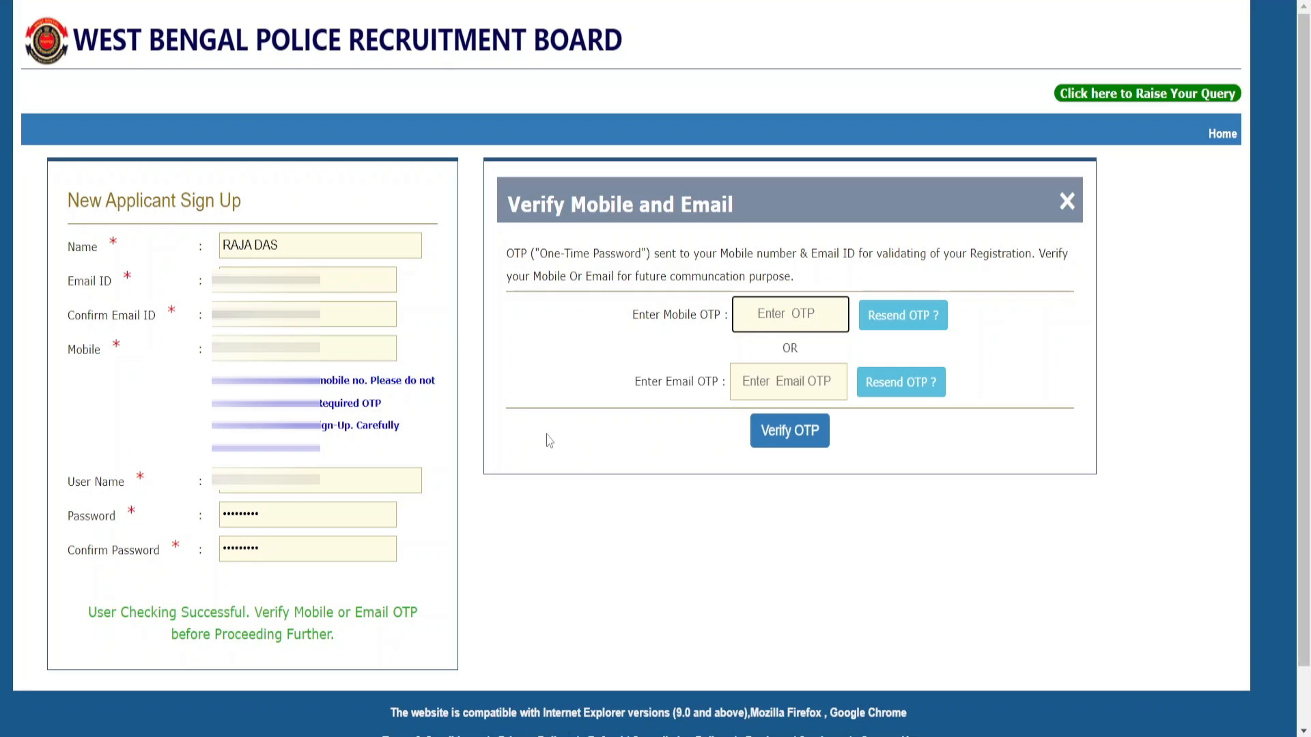
{"action": "left_click", "coordinate": [809, 451]}
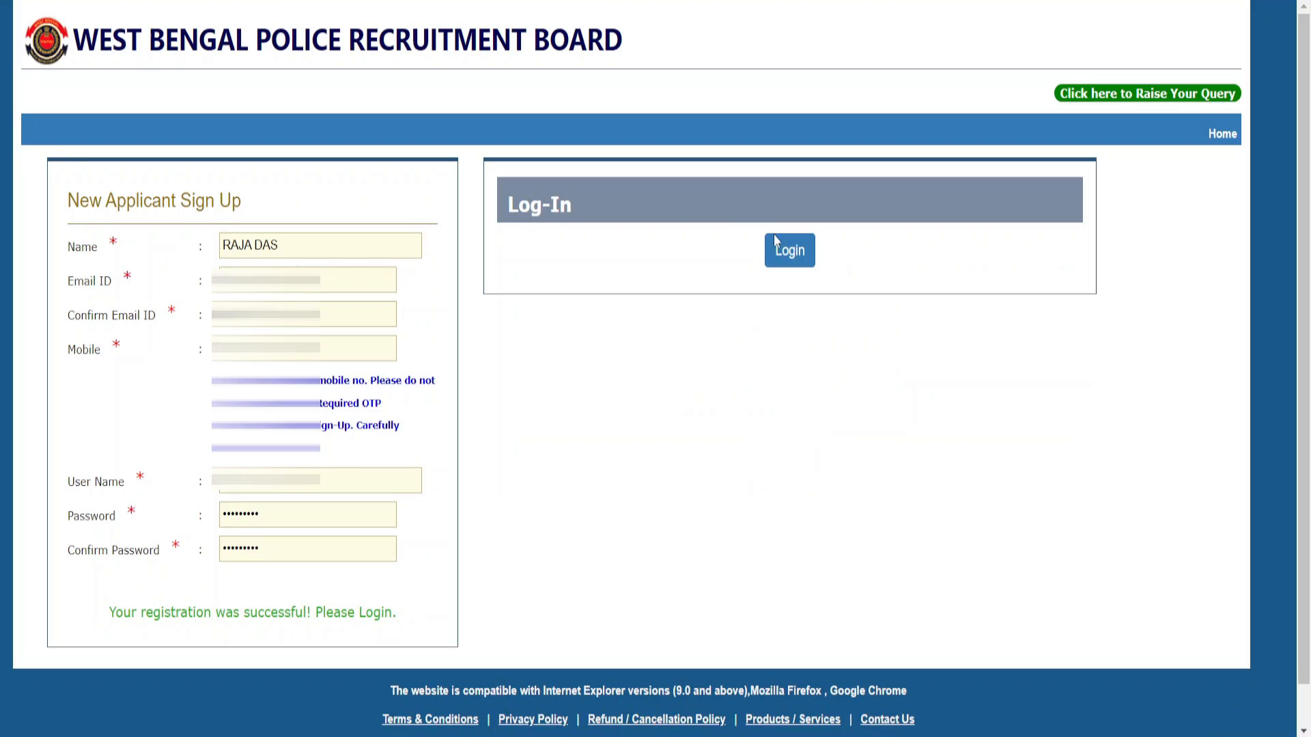
{"action": "left_click", "coordinate": [790, 252]}
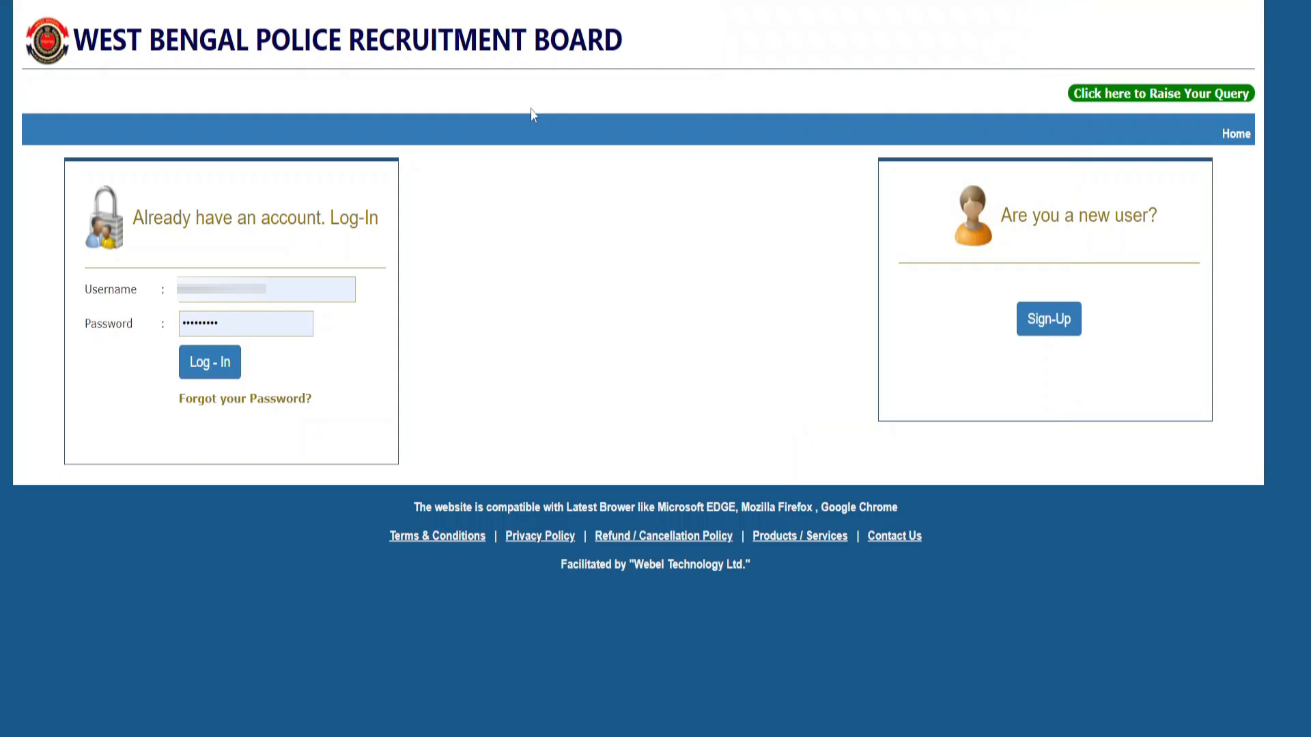
Log in with the new credentials and dismiss the 'Successfully Logged In.' alert.
{"action": "left_click", "coordinate": [213, 374]}
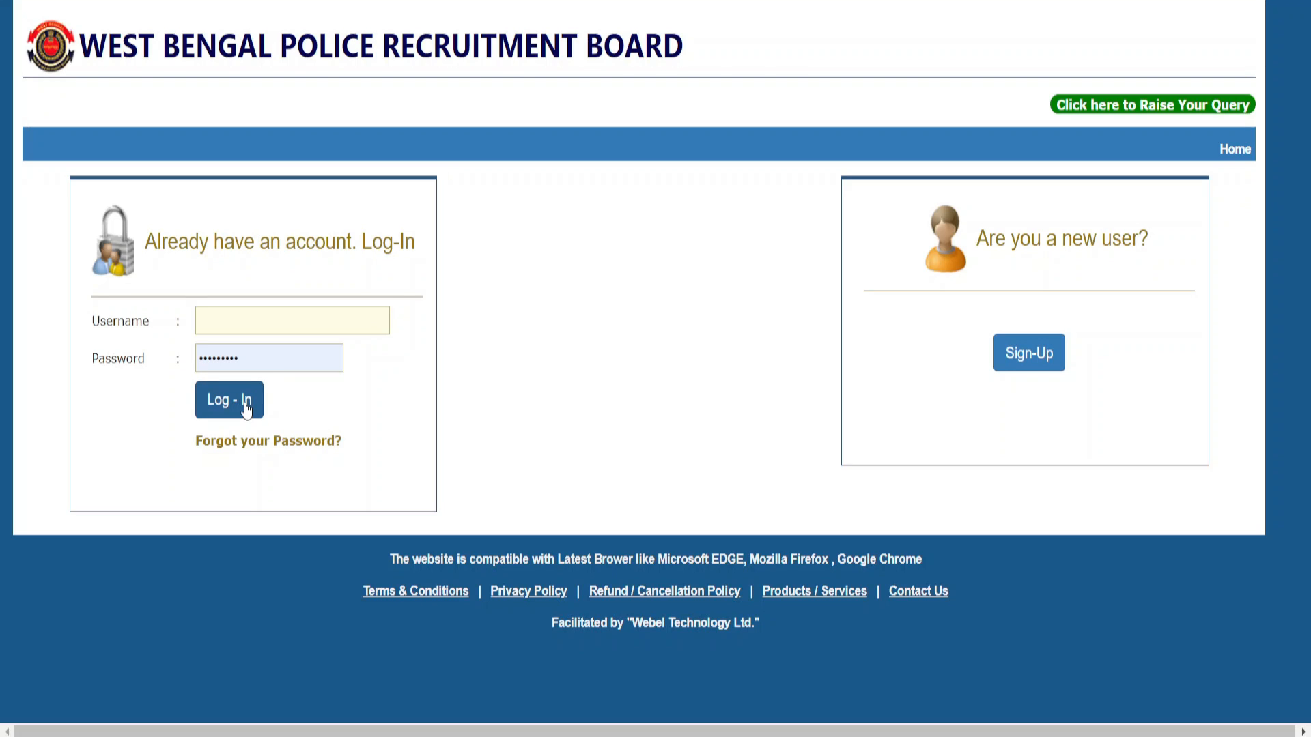
{"action": "left_click", "coordinate": [246, 409]}
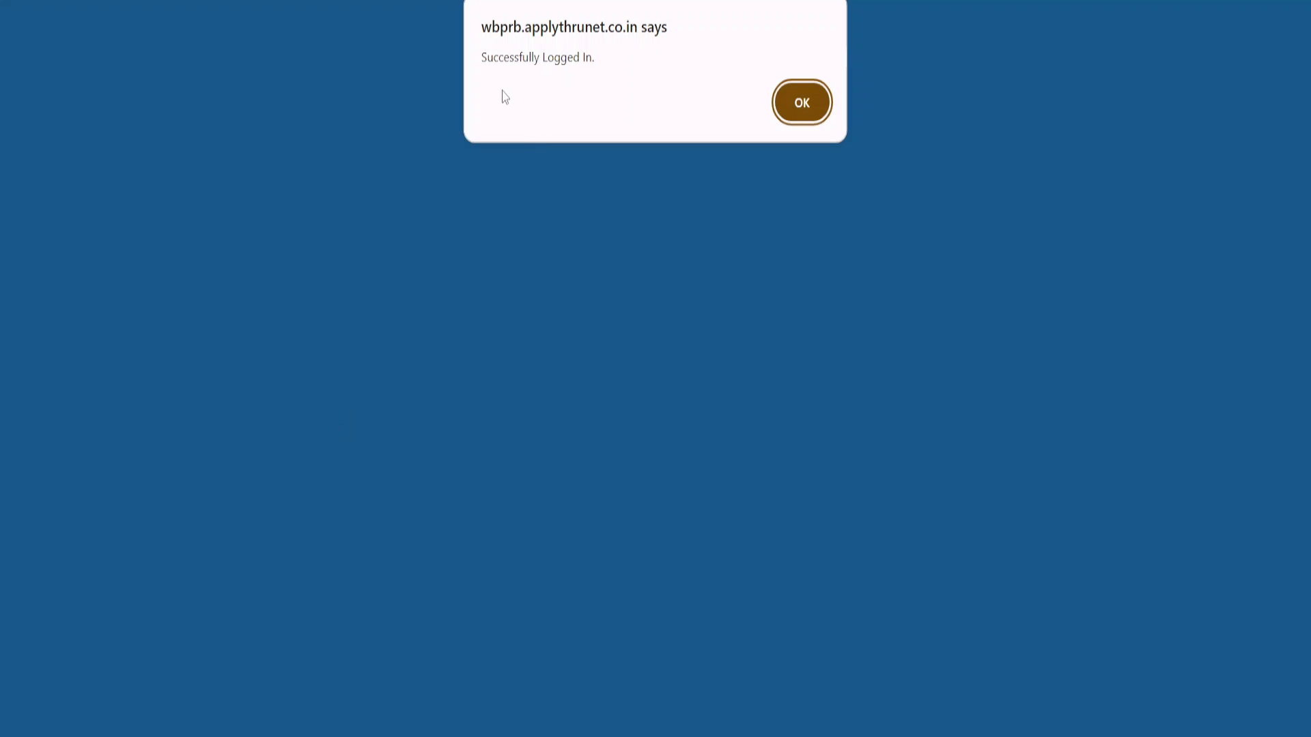
{"action": "left_click", "coordinate": [792, 107]}
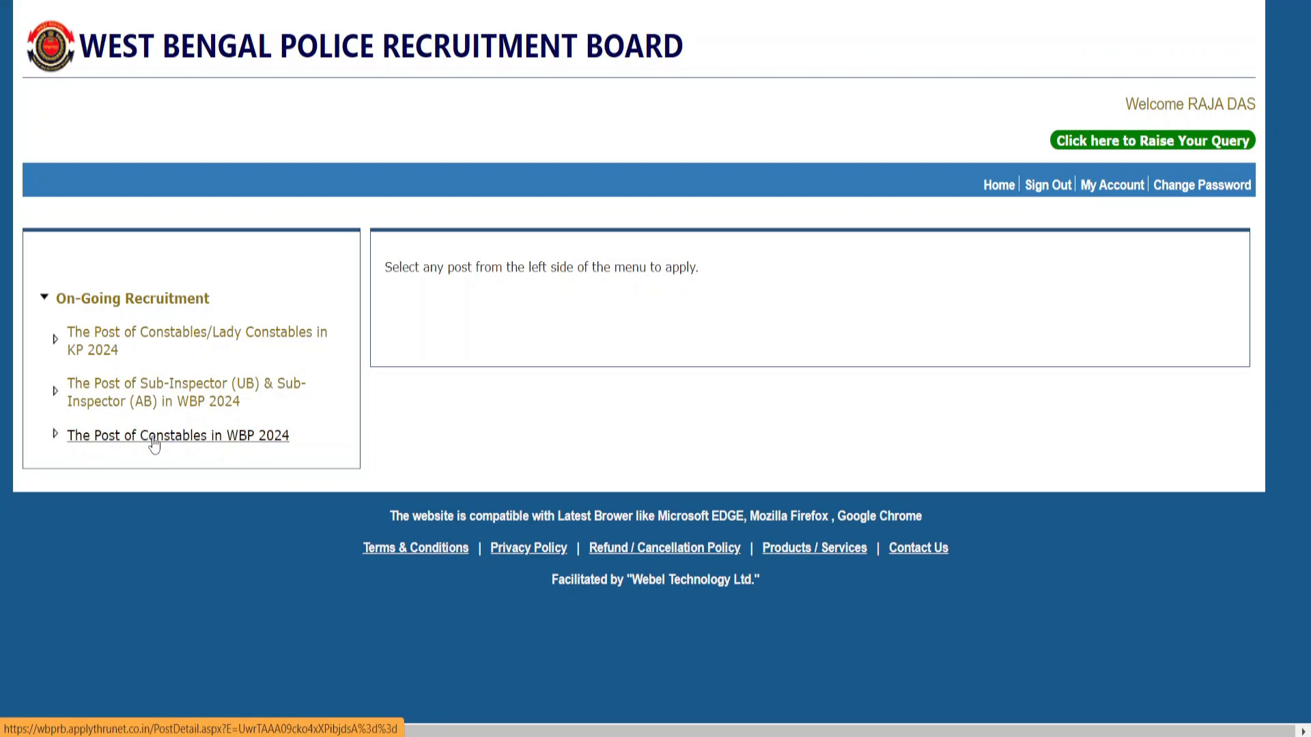
Start the online application for Sub-Inspector (UB) & Sub-Inspector (AB) in WBP 2024.
{"action": "left_click", "coordinate": [214, 396]}
{"action": "scroll", "coordinate": [703, 473], "scroll_direction": "down", "scroll_amount": 5}
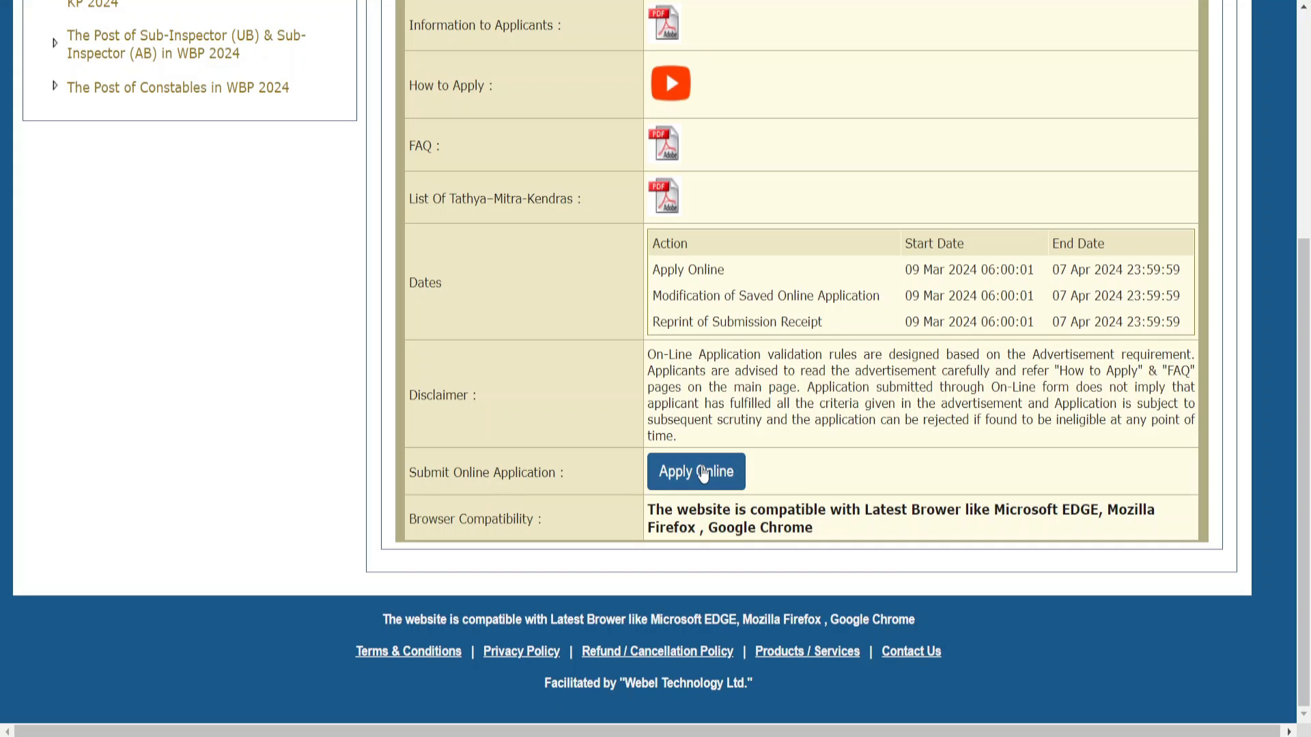
{"action": "left_click", "coordinate": [703, 473]}
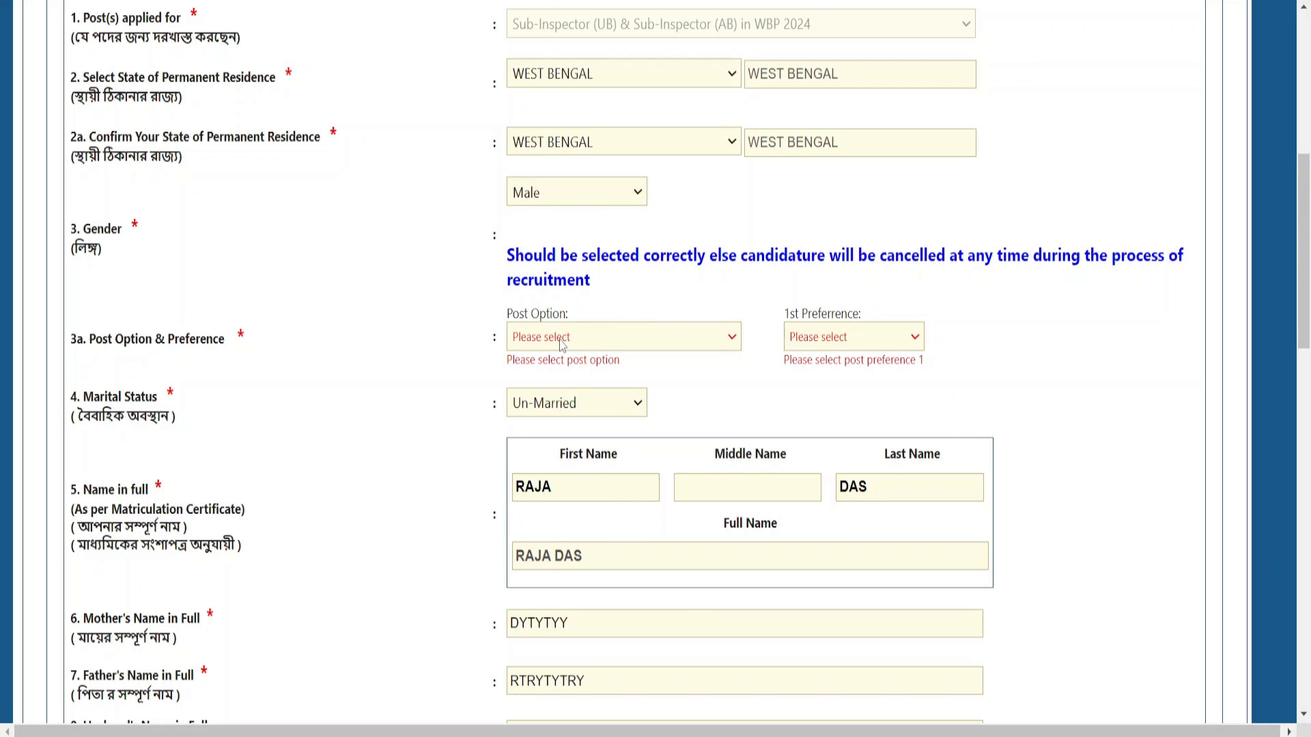
Choose post option 'Both - Sub-Inspector (UB), Sub-Inspector (AB)' with Sub-Inspector AB first.
{"action": "left_click", "coordinate": [582, 347]}
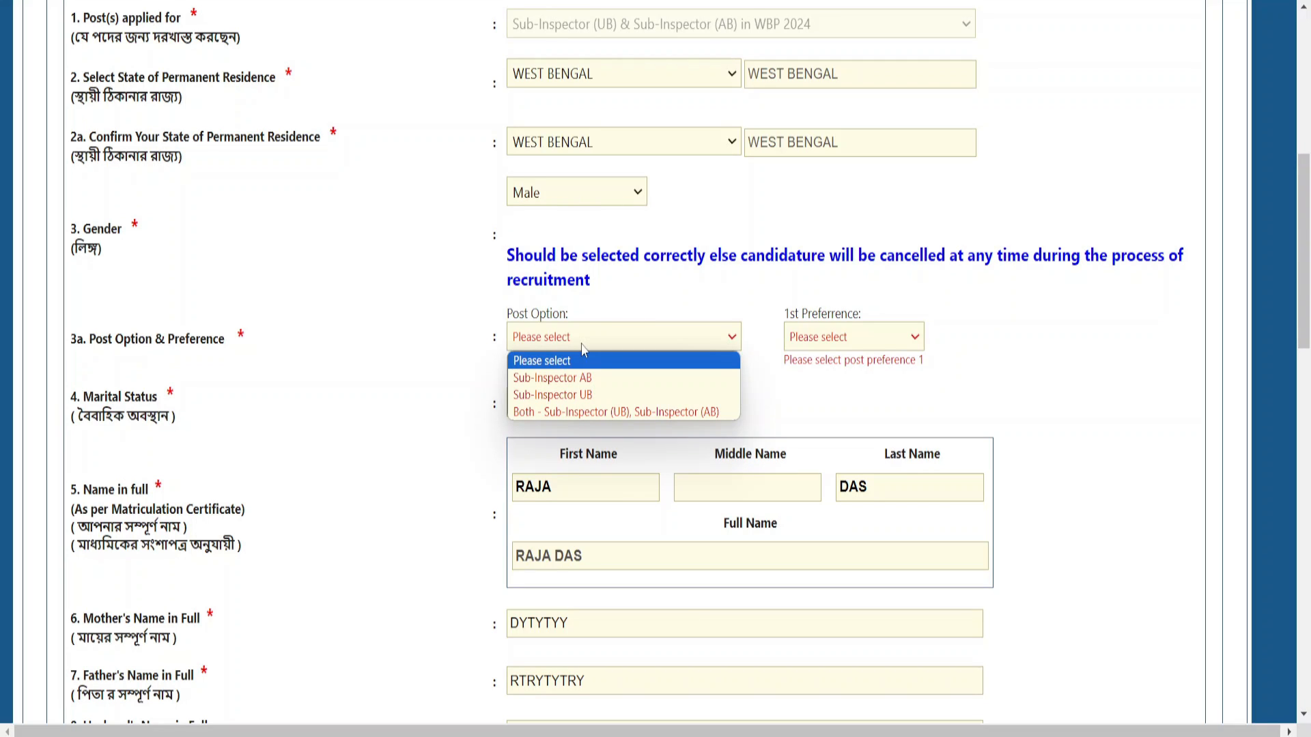
{"action": "left_click", "coordinate": [572, 413]}
{"action": "left_click", "coordinate": [828, 337]}
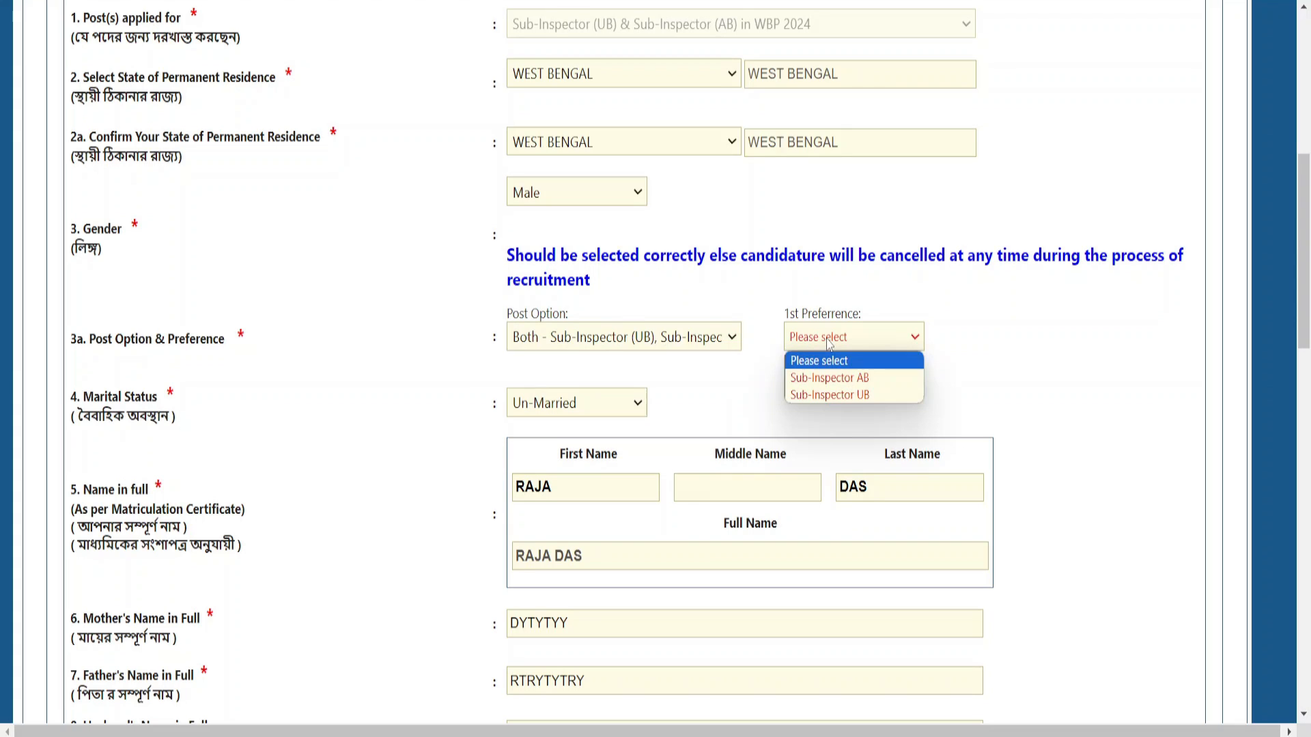
{"action": "left_click", "coordinate": [836, 379]}
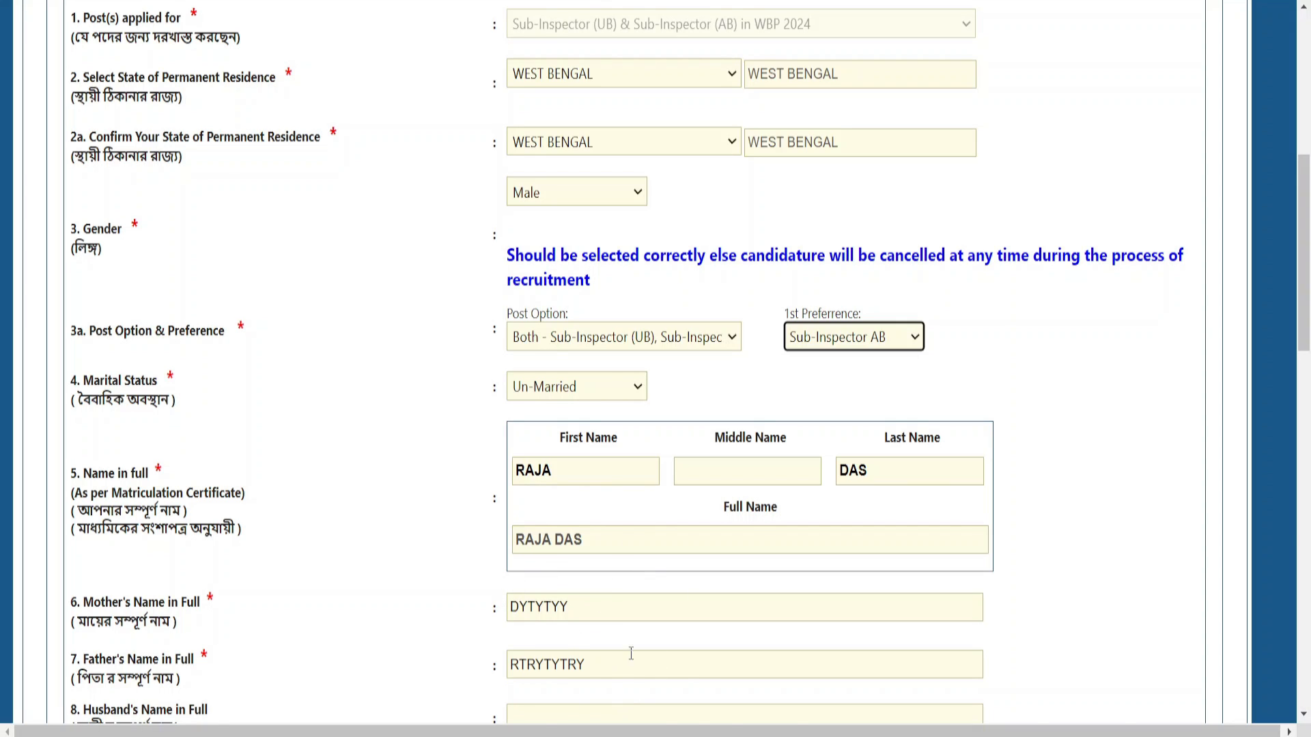
{"action": "scroll", "coordinate": [560, 219], "scroll_direction": "down", "scroll_amount": 10}
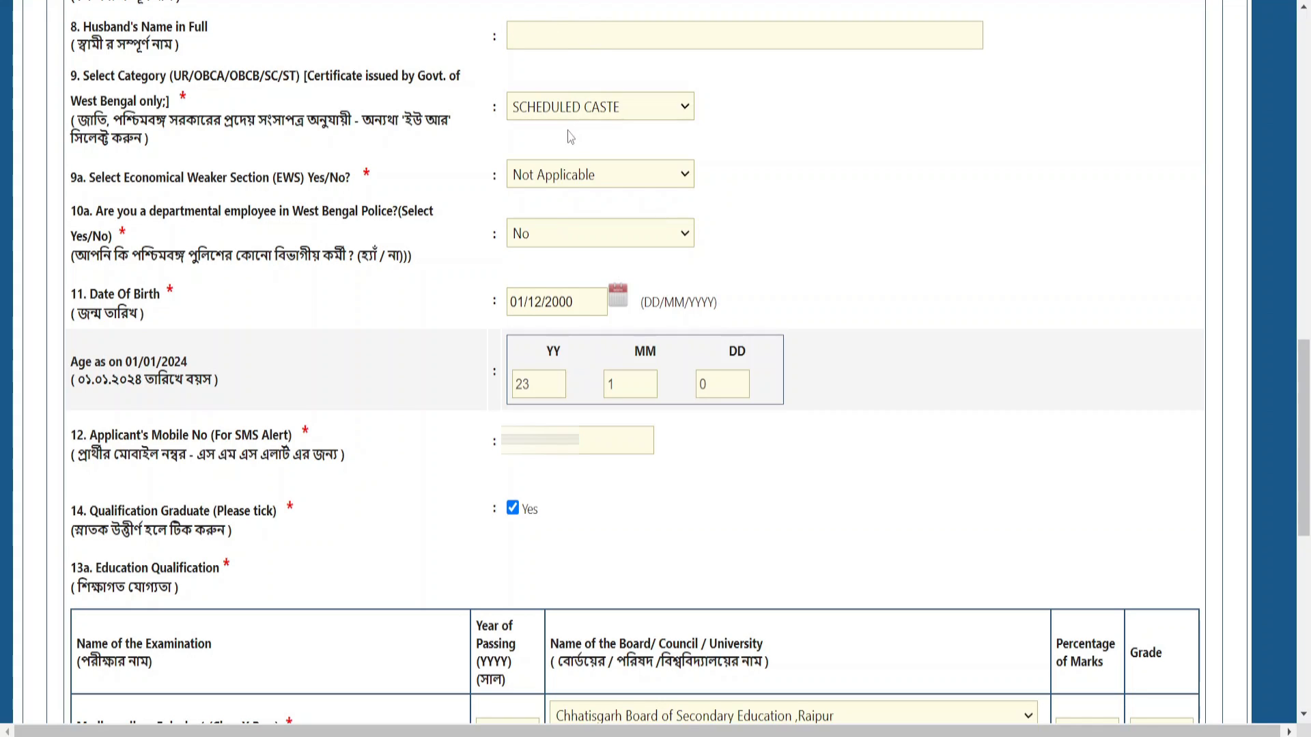
{"action": "left_click", "coordinate": [585, 114]}
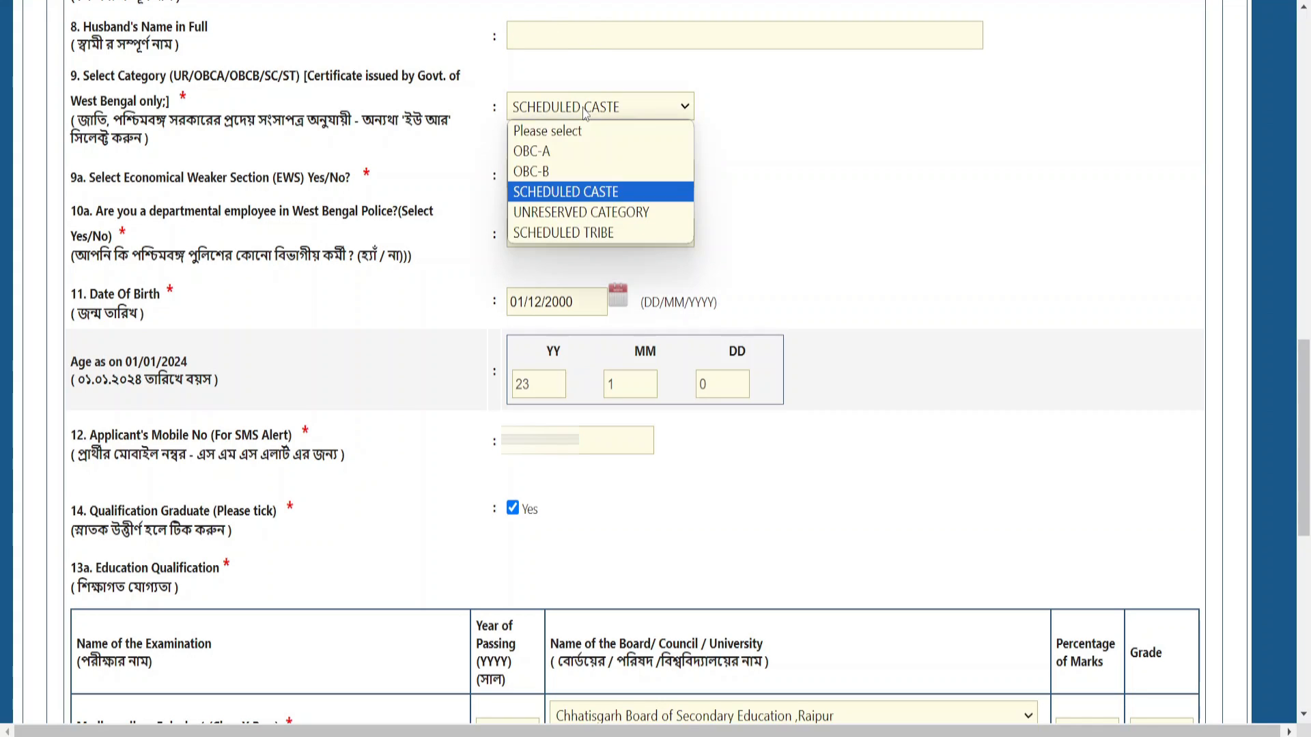
{"action": "left_click", "coordinate": [756, 171]}
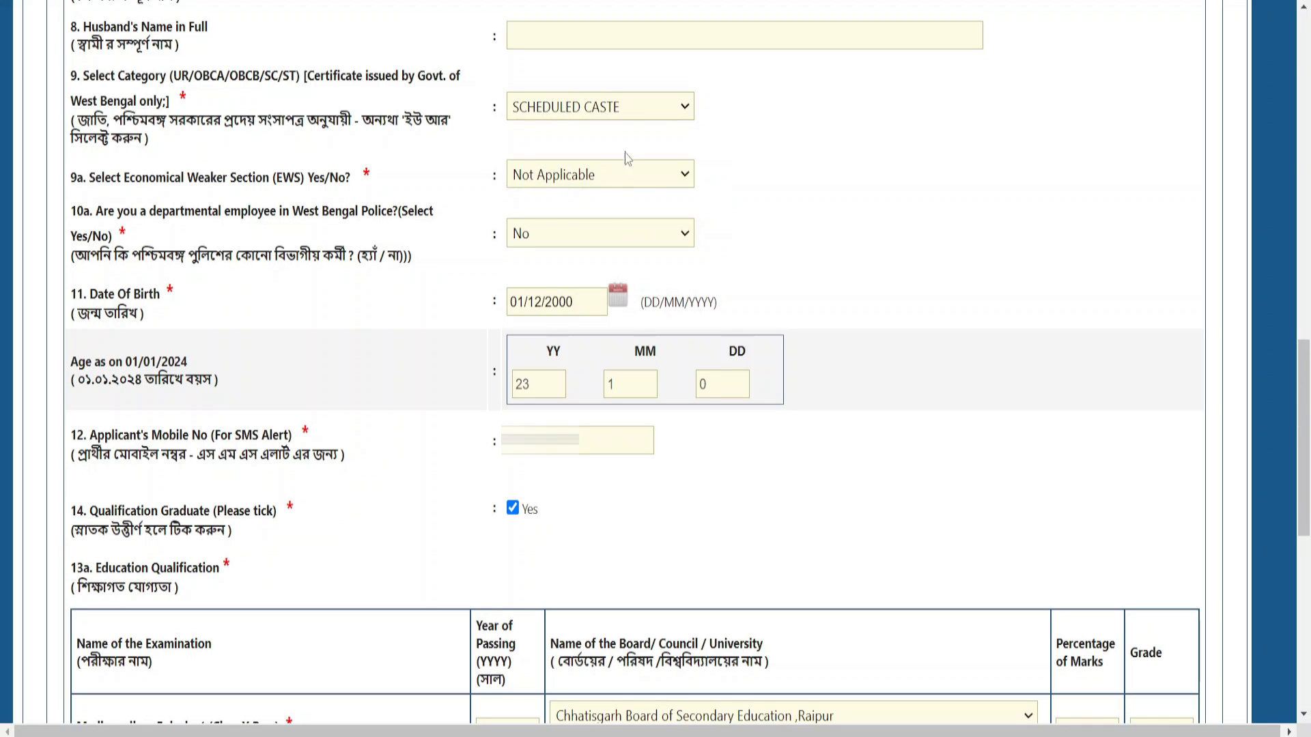
{"action": "left_click", "coordinate": [637, 108]}
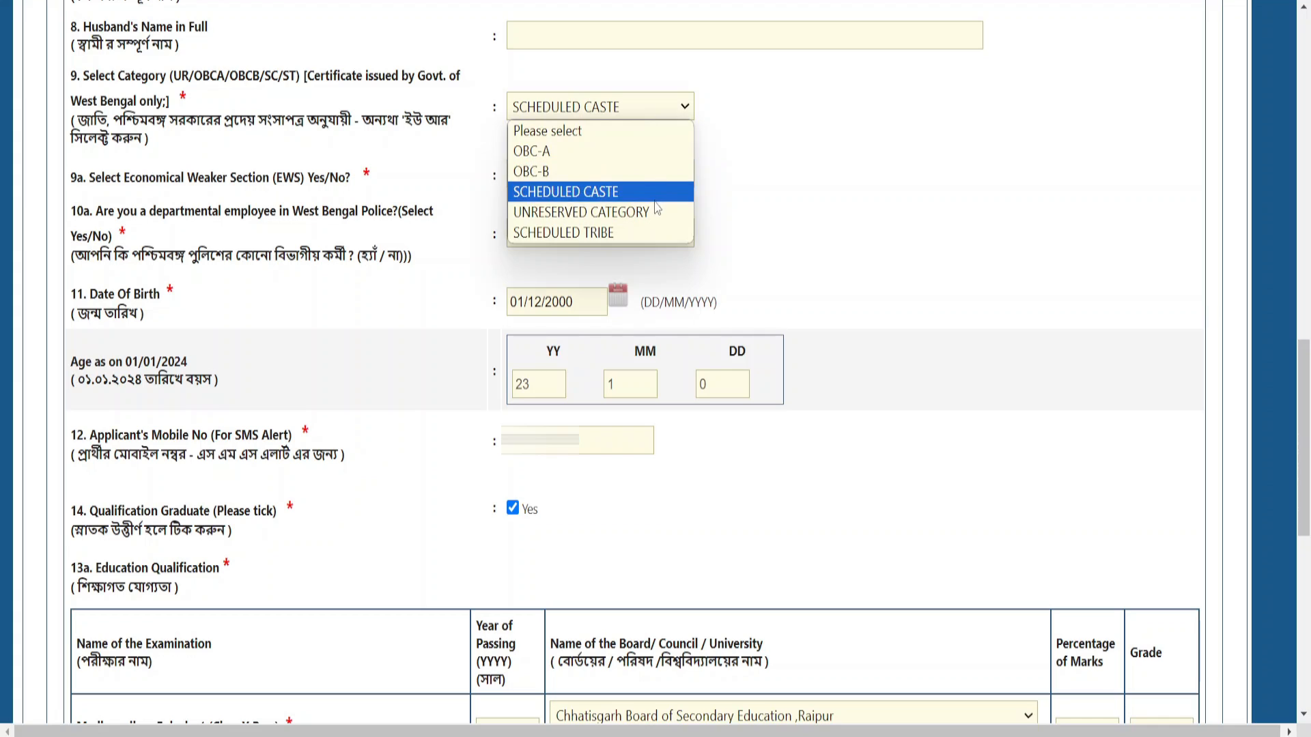
{"action": "left_click", "coordinate": [136, 296]}
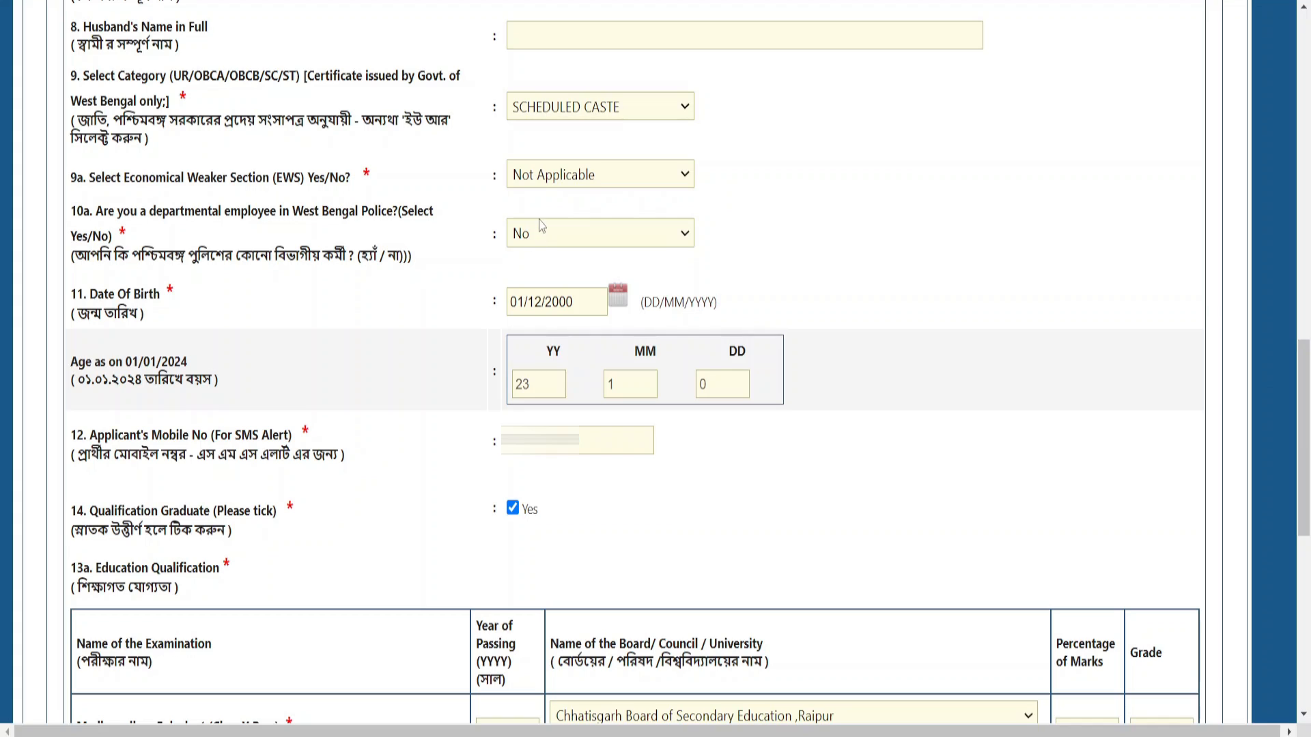
{"action": "left_click", "coordinate": [544, 238]}
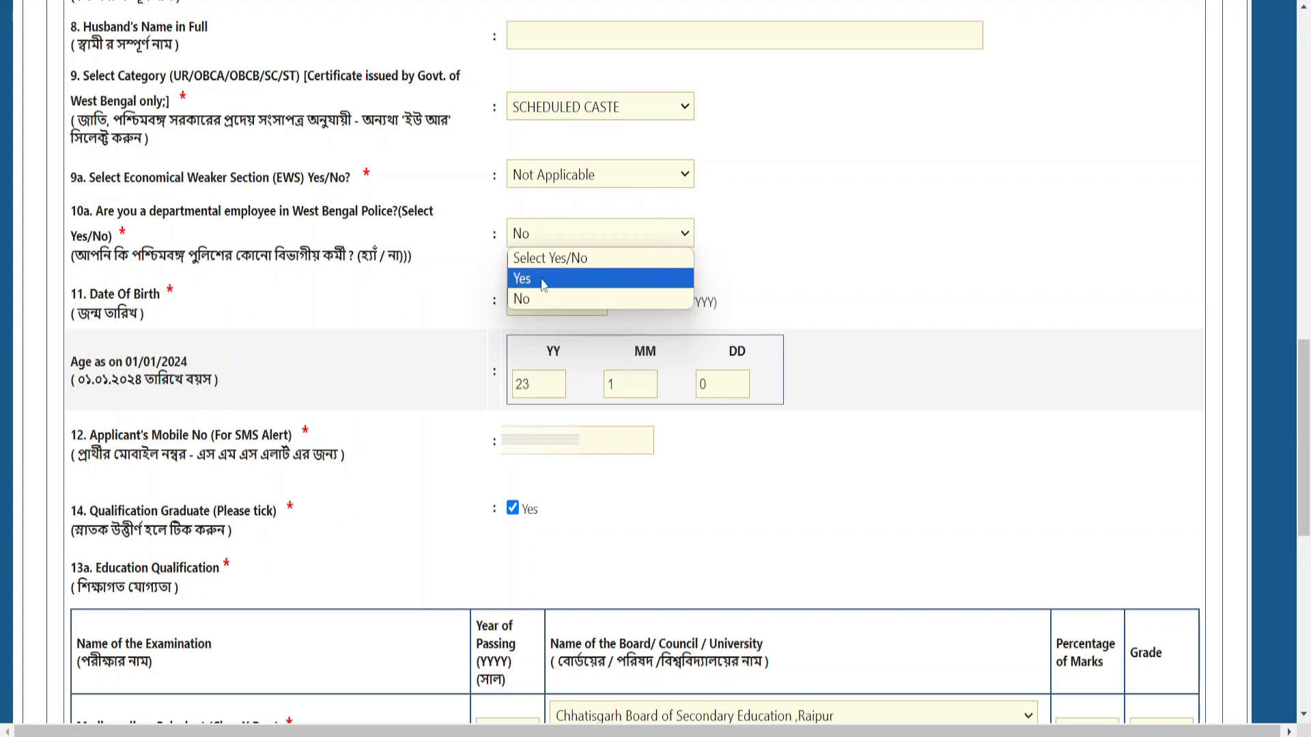
{"action": "left_click", "coordinate": [802, 252]}
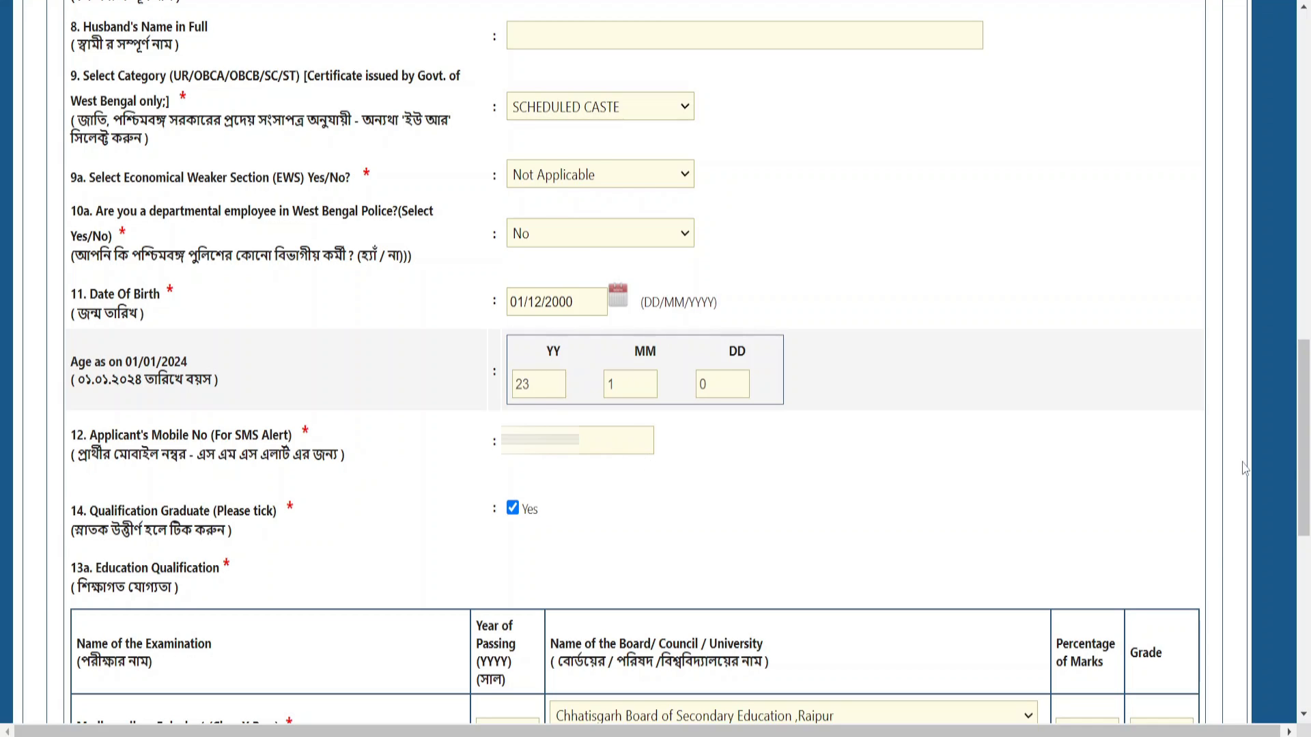
{"action": "scroll", "coordinate": [1244, 464], "scroll_direction": "down", "scroll_amount": 7}
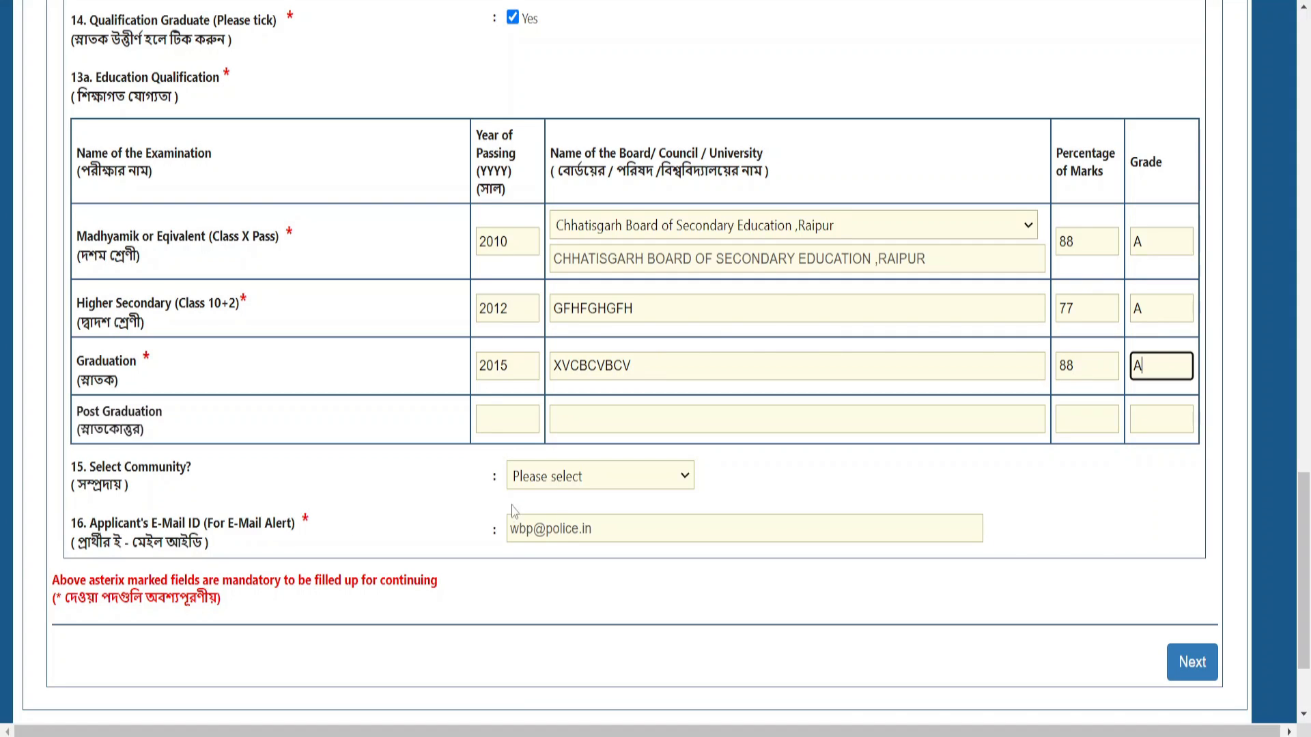
Leave community unselected and submit the personal and qualification details with Next.
{"action": "left_click", "coordinate": [553, 484]}
{"action": "left_click", "coordinate": [553, 483]}
{"action": "left_click", "coordinate": [553, 484]}
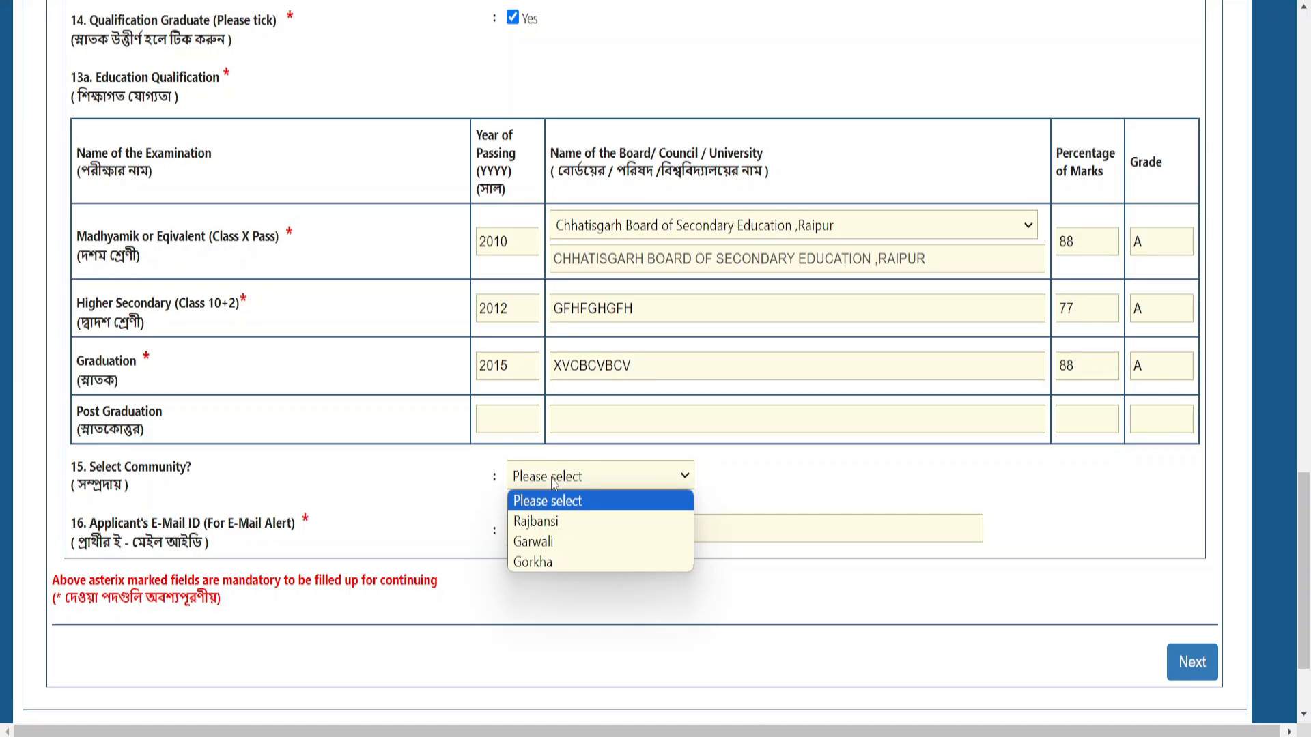
{"action": "left_click", "coordinate": [924, 471]}
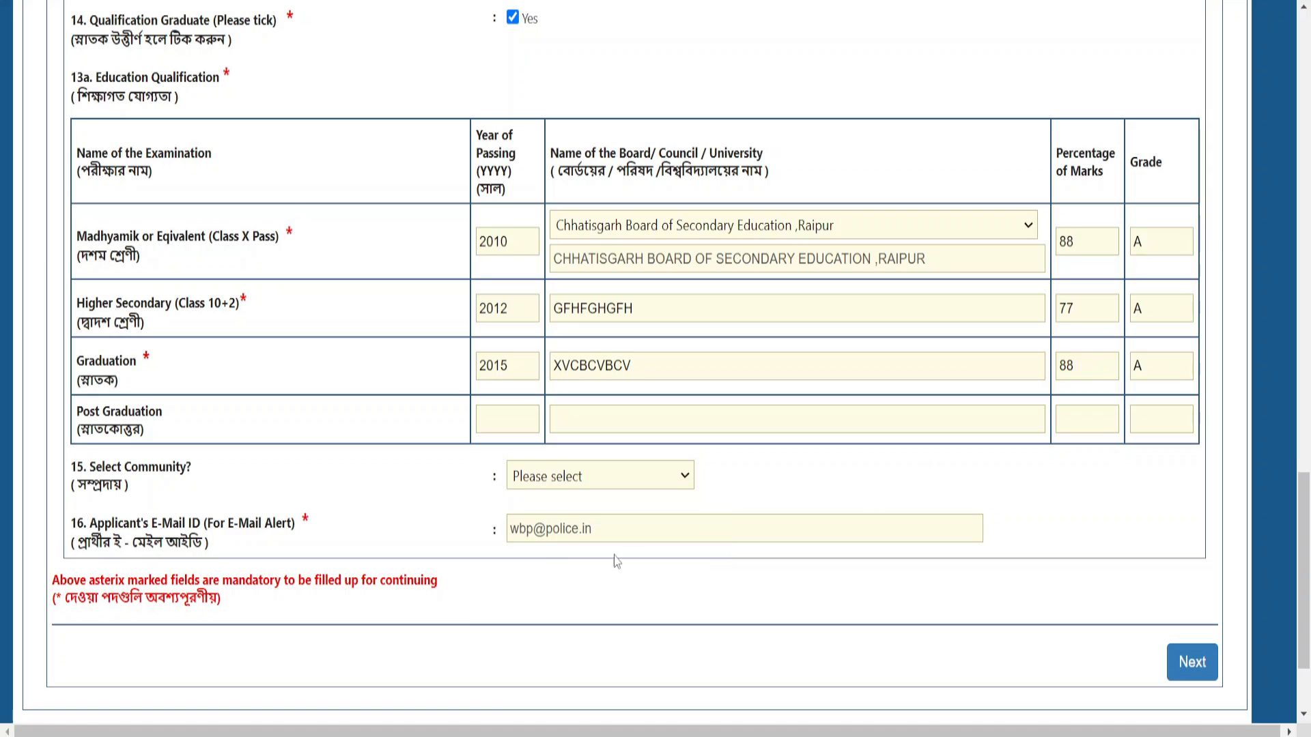
{"action": "left_click", "coordinate": [1193, 664]}
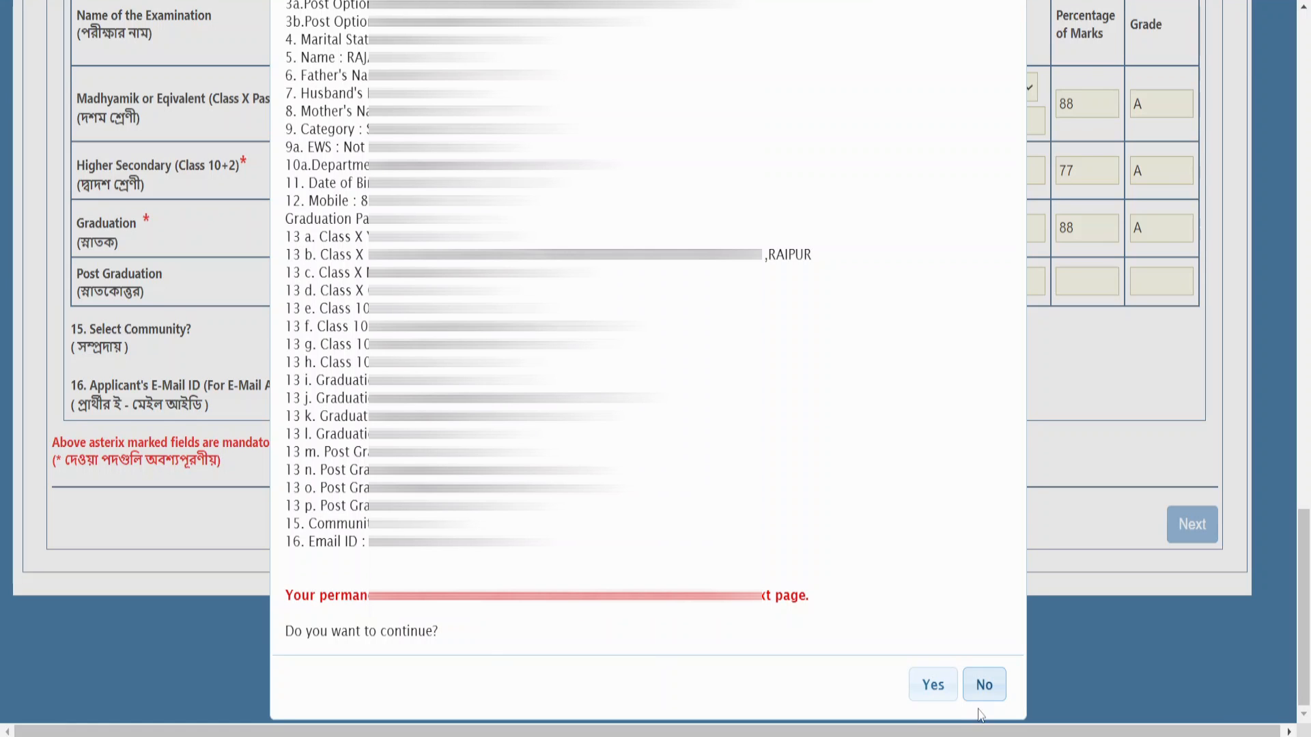
Confirm the entered details to continue to the permanent-address section.
{"action": "left_click", "coordinate": [933, 685]}
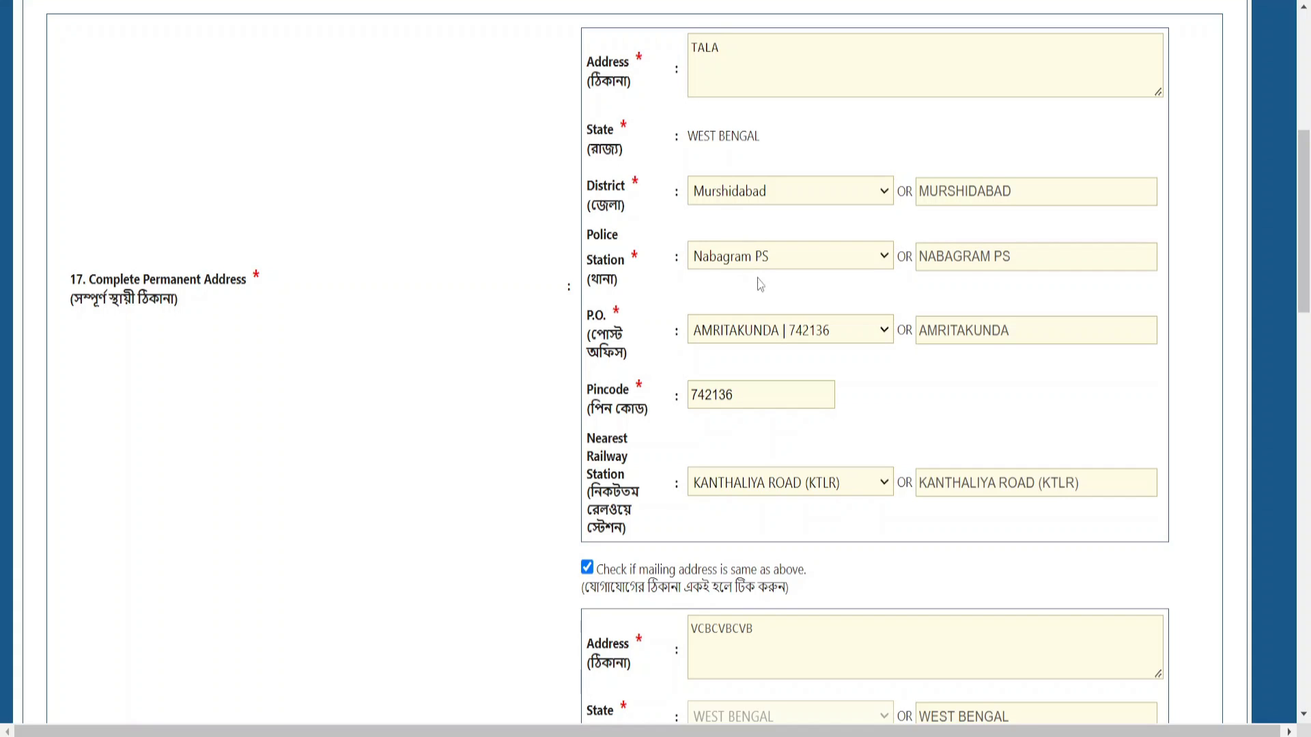
{"action": "left_click", "coordinate": [775, 338]}
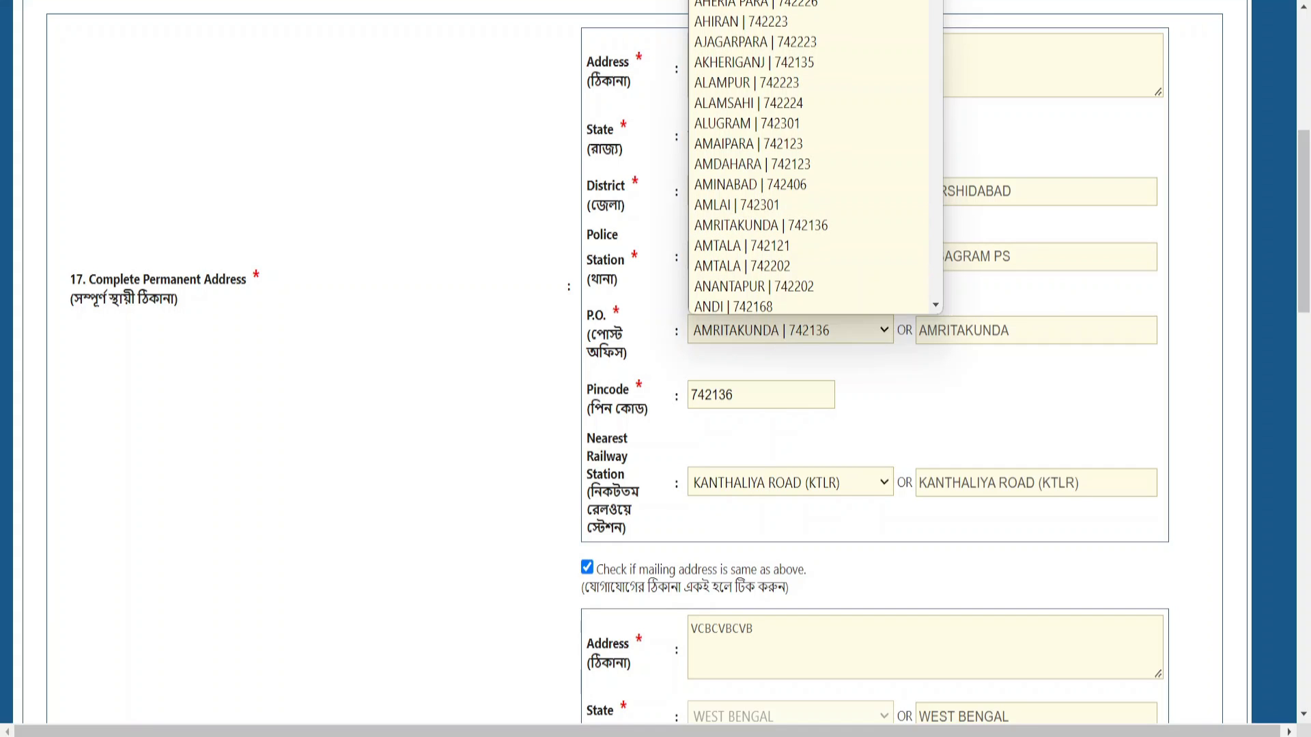
{"action": "left_click_drag", "start_coordinate": [936, 4], "coordinate": [941, 190]}
{"action": "scroll", "coordinate": [747, 58], "scroll_direction": "down", "scroll_amount": 5}
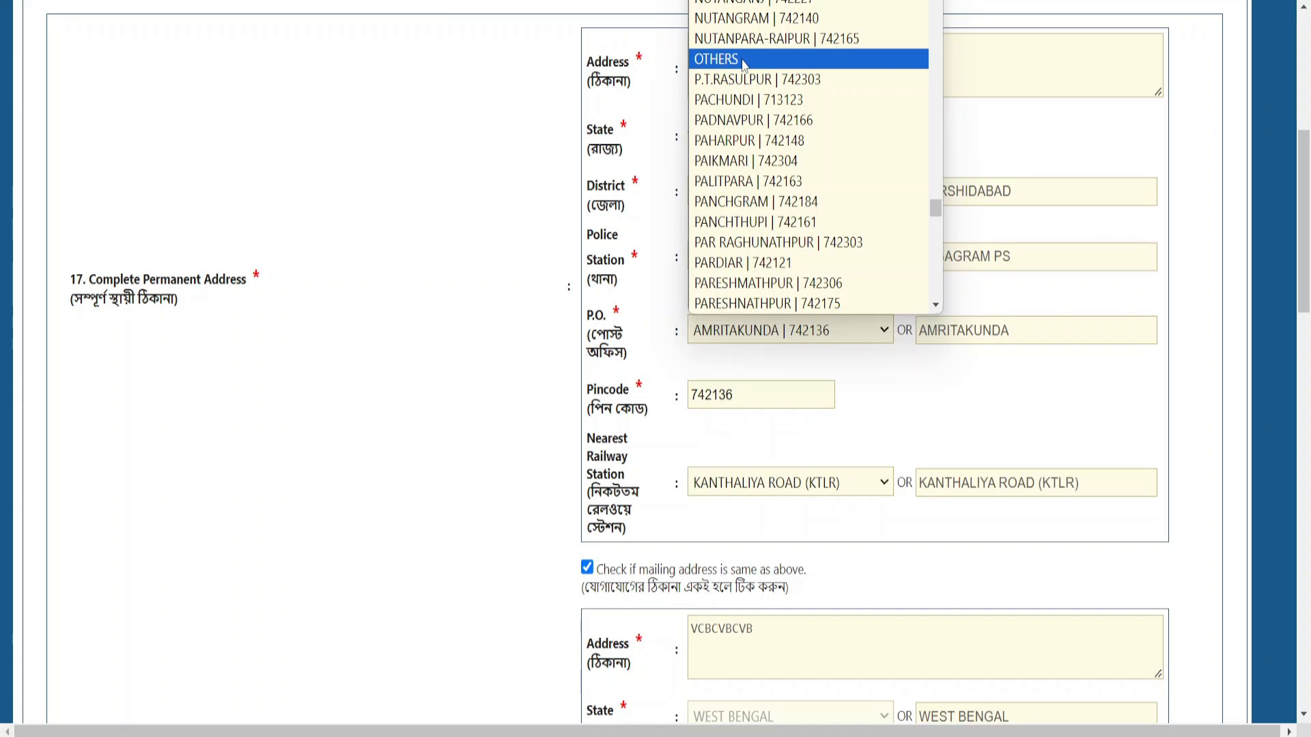
{"action": "left_click", "coordinate": [959, 221]}
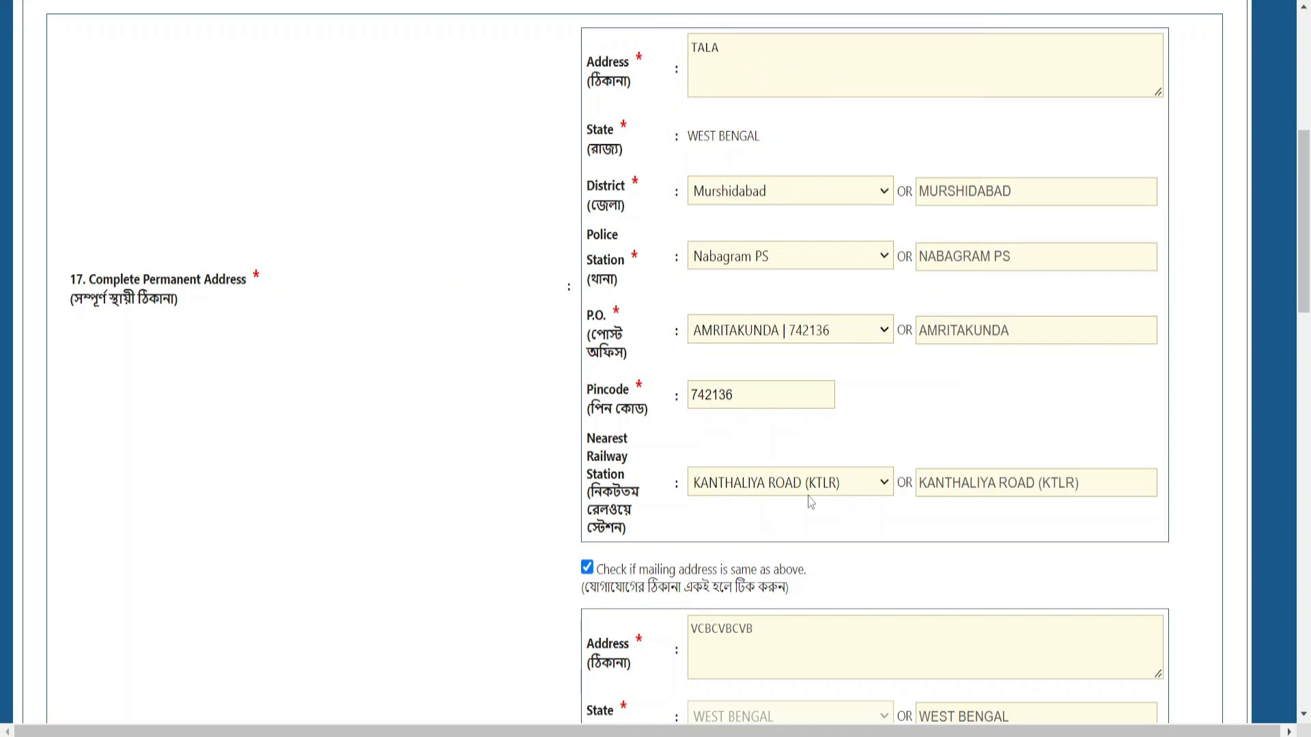
{"action": "scroll", "coordinate": [844, 519], "scroll_direction": "down", "scroll_amount": 15}
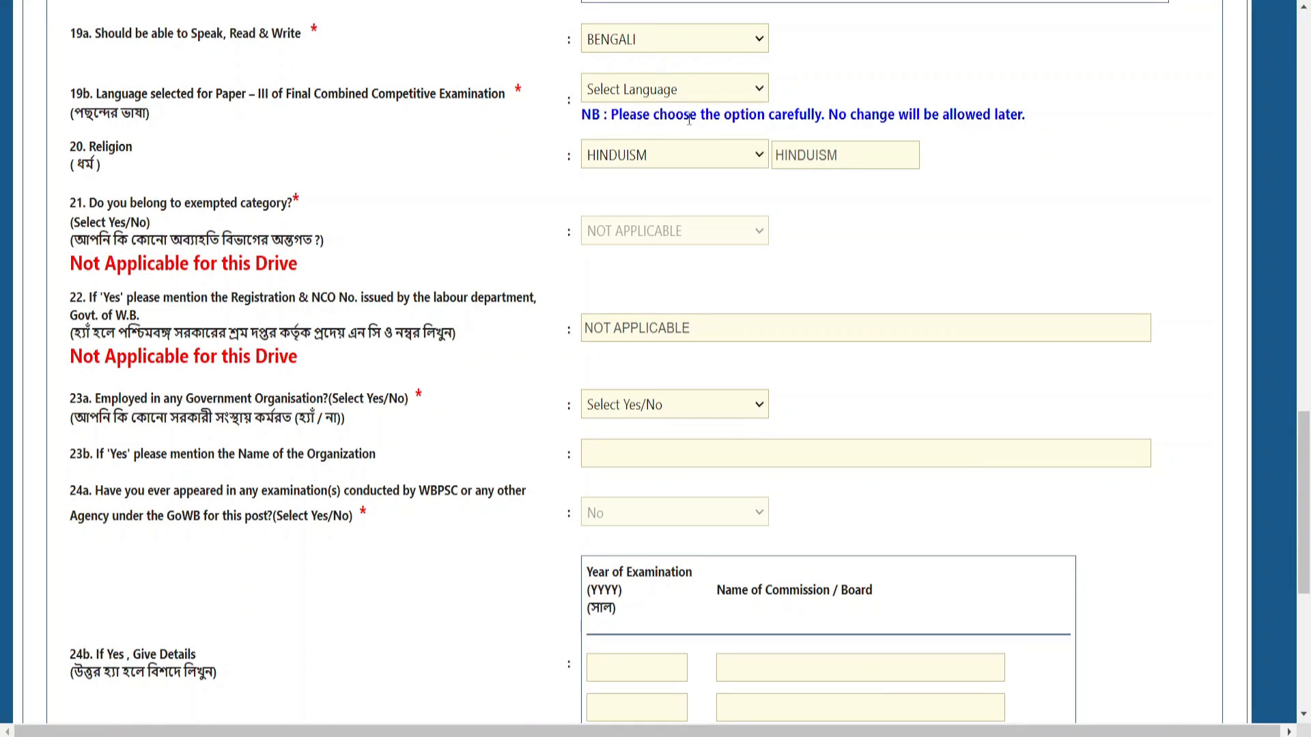
Keep BENGALI as spoken language and choose Bengali for the Paper-III language.
{"action": "left_click", "coordinate": [697, 42]}
{"action": "left_click", "coordinate": [670, 86]}
{"action": "left_click", "coordinate": [729, 87]}
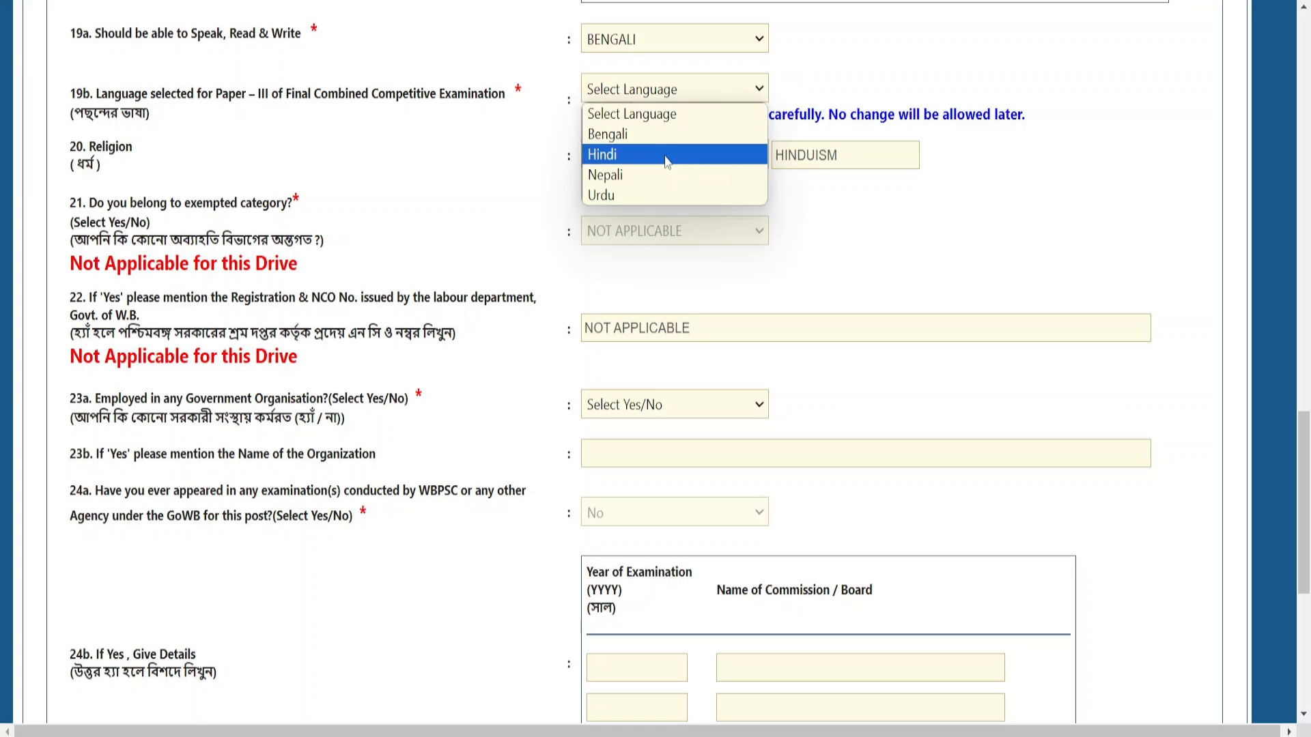
{"action": "left_click", "coordinate": [648, 135]}
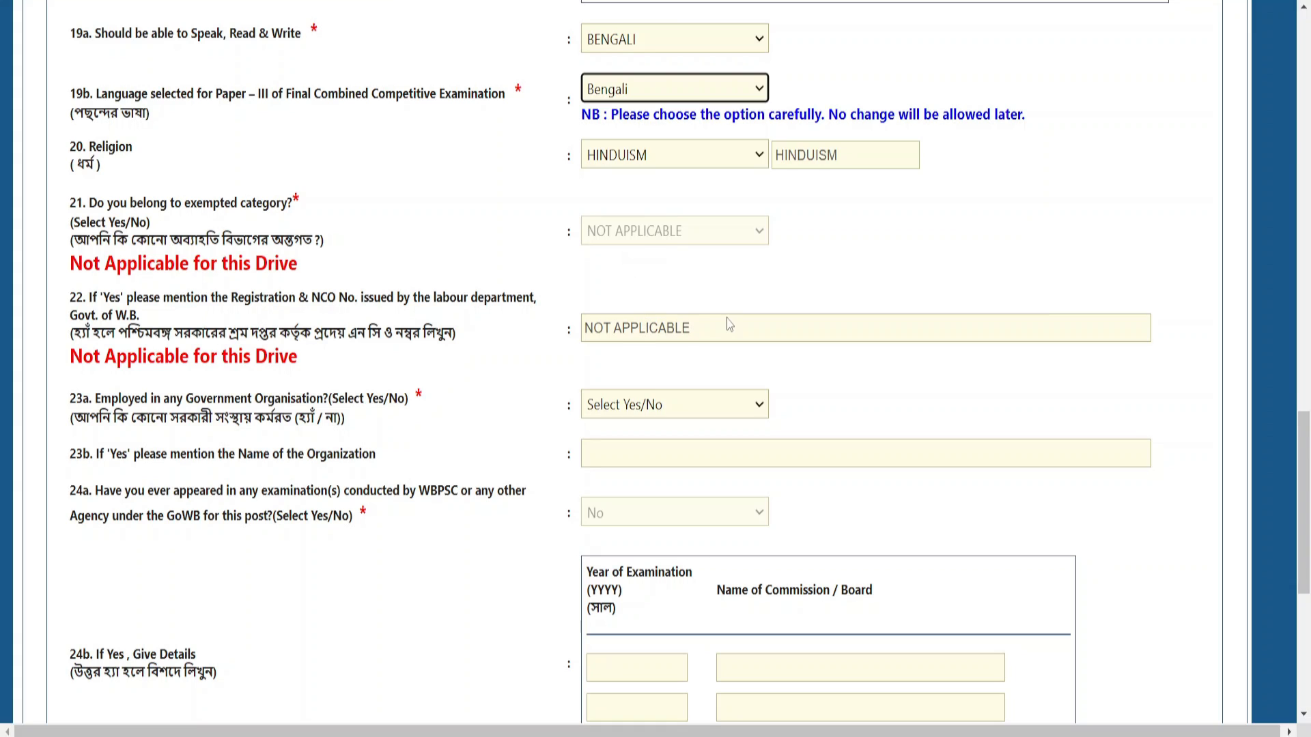
{"action": "left_click", "coordinate": [666, 328]}
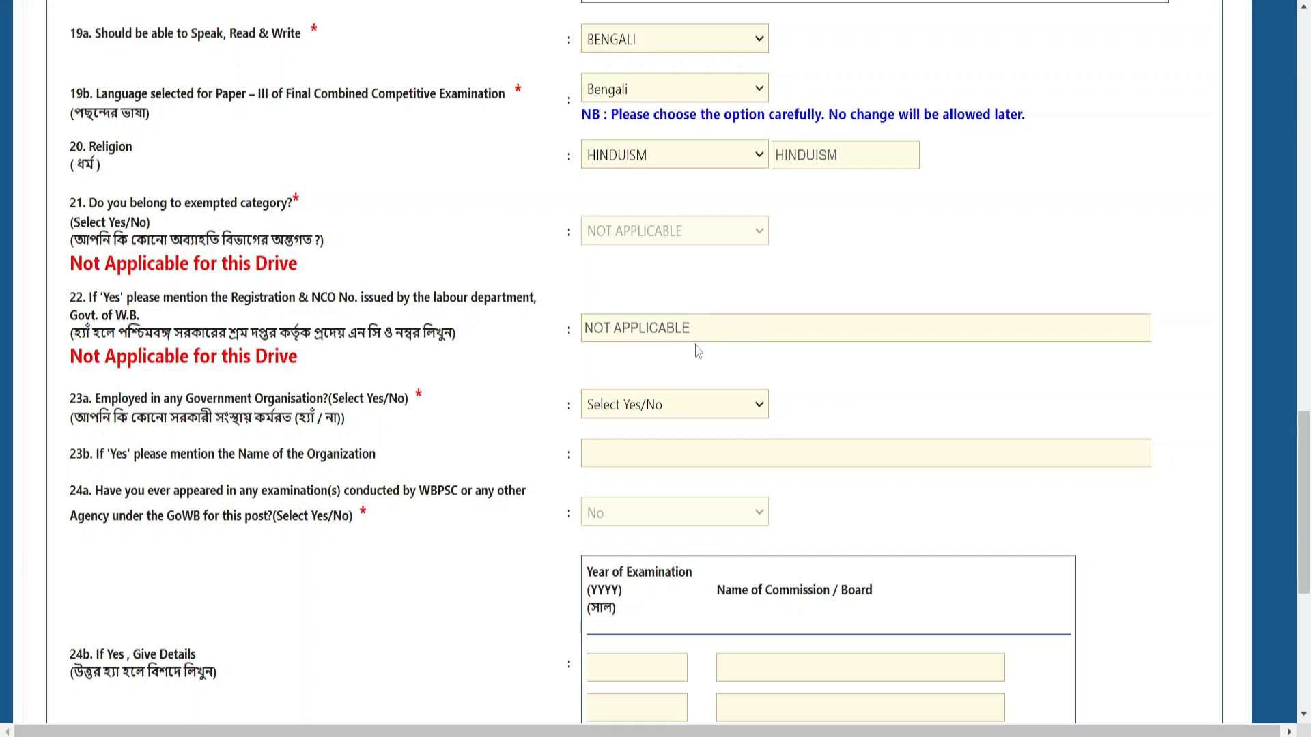
Answer No to government employment and criminal investigation, then proceed to photo upload.
{"action": "left_click", "coordinate": [683, 407]}
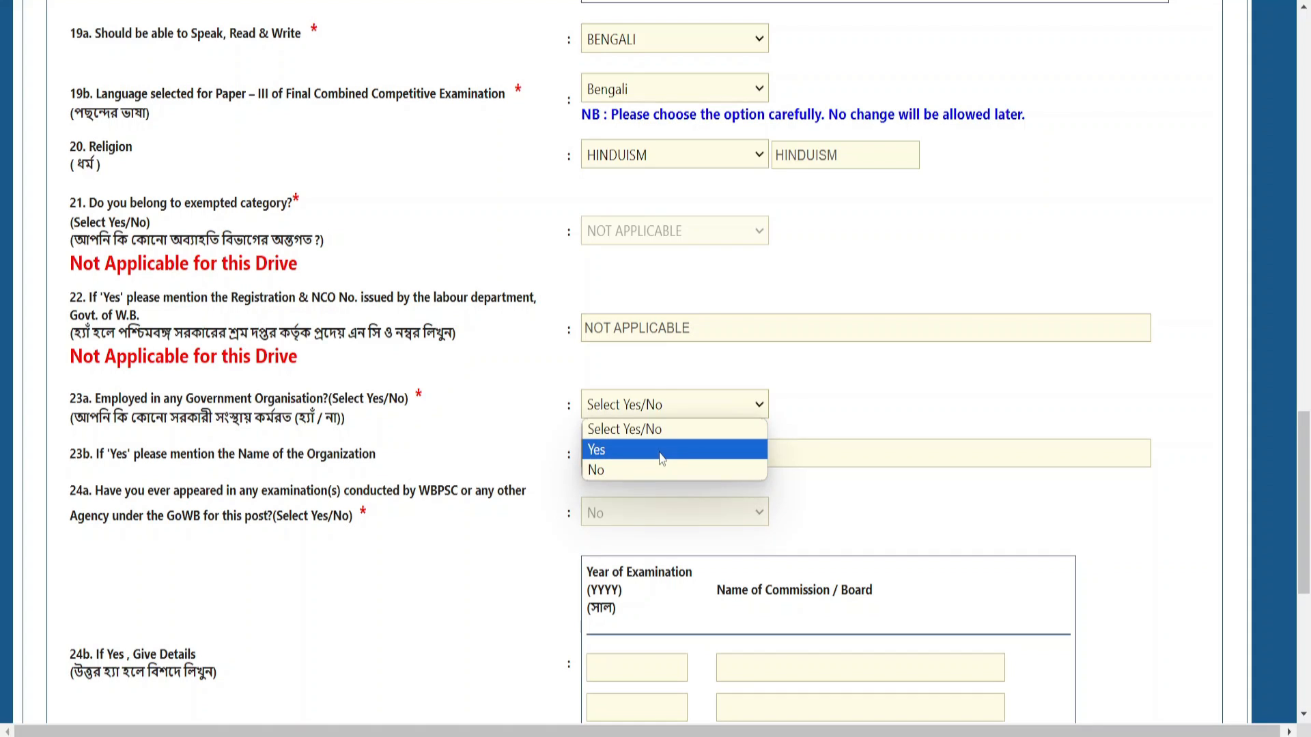
{"action": "left_click", "coordinate": [623, 471]}
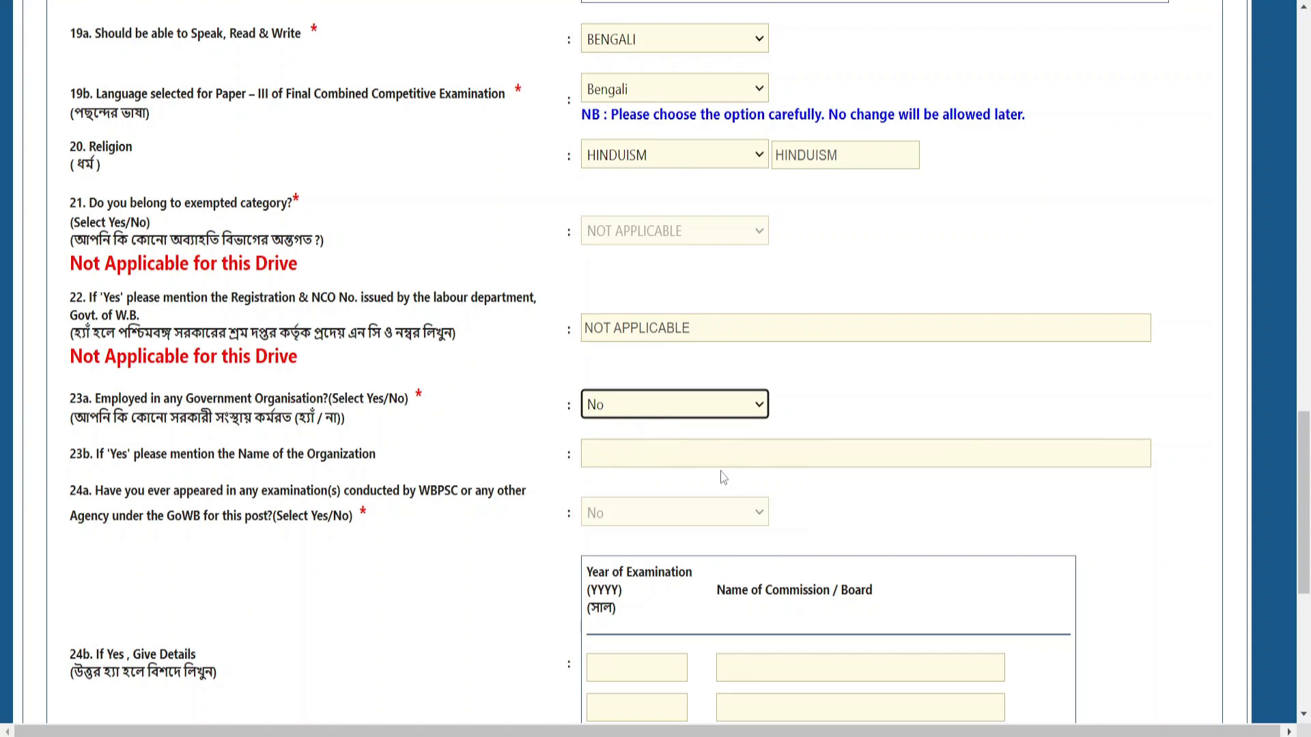
{"action": "scroll", "coordinate": [724, 478], "scroll_direction": "down", "scroll_amount": 5}
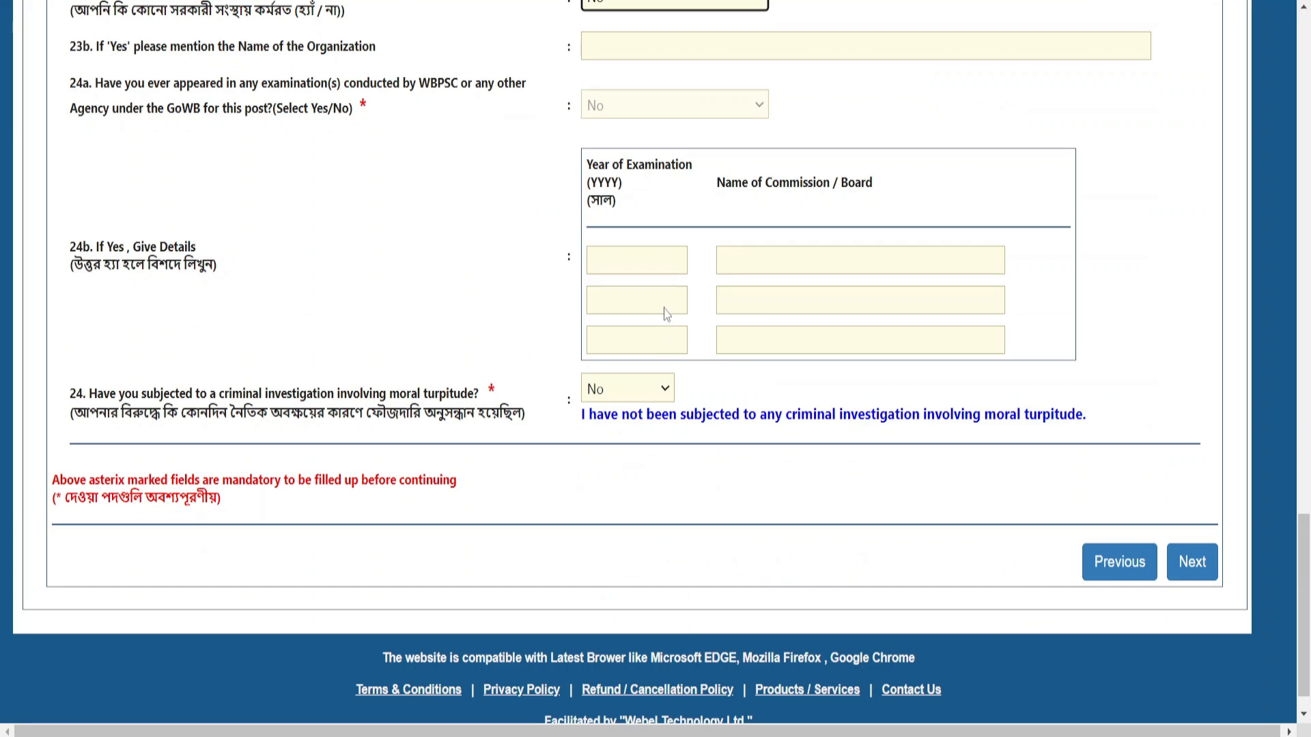
{"action": "left_click", "coordinate": [602, 395]}
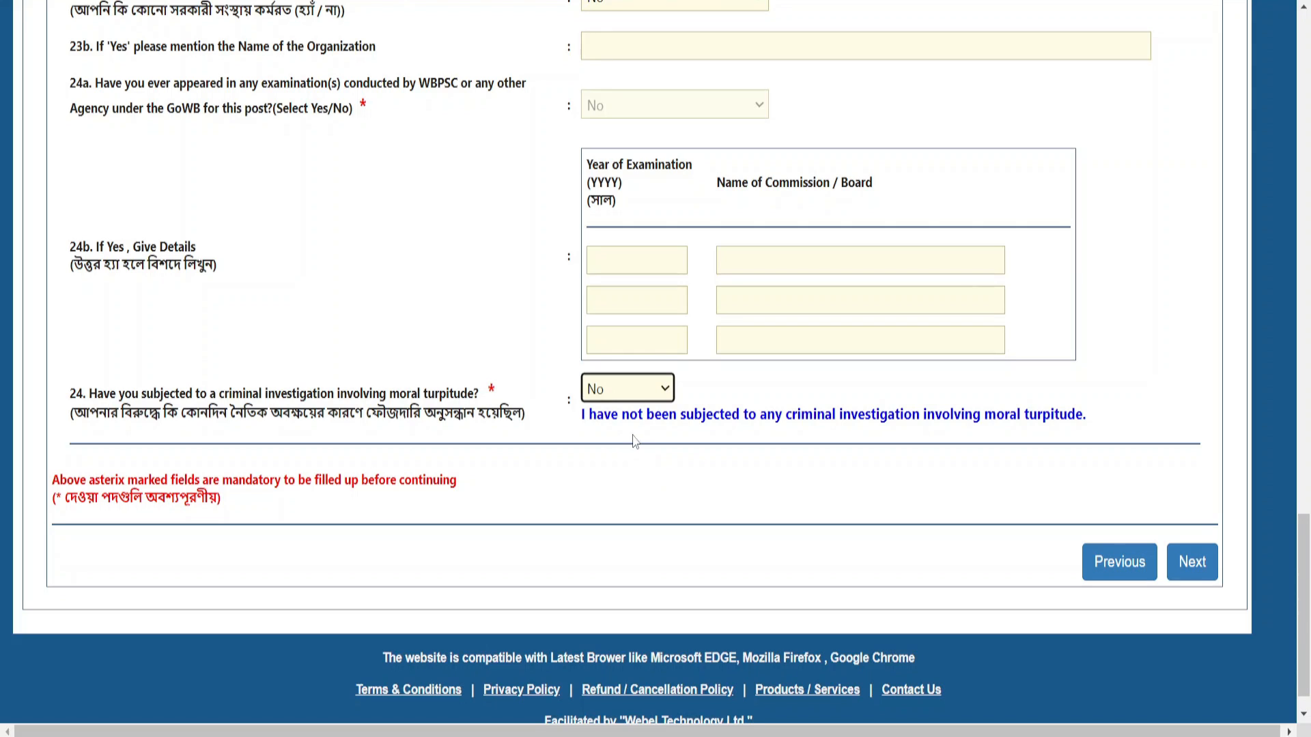
{"action": "left_click", "coordinate": [1191, 564]}
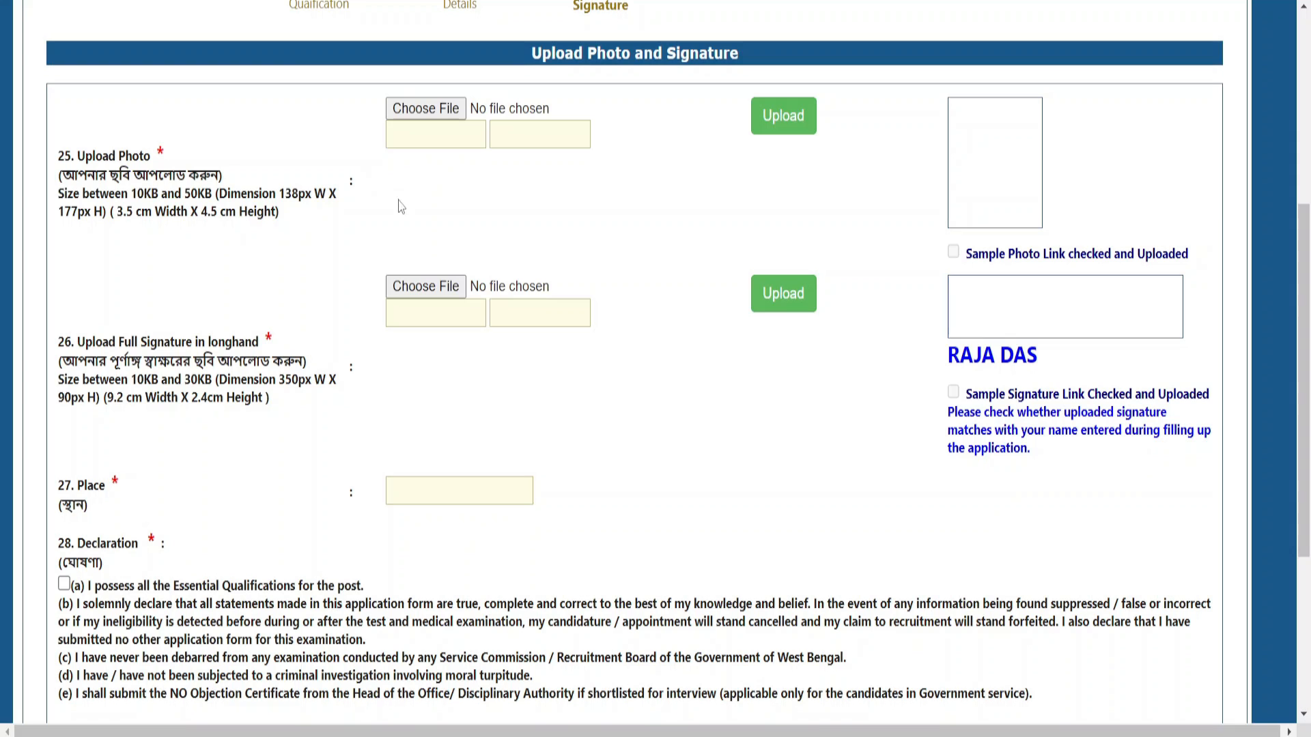
Upload and crop the passport photo, tick the sample-photo confirmation, and add it to the form.
{"action": "left_click", "coordinate": [432, 117]}
{"action": "double_click", "coordinate": [321, 144]}
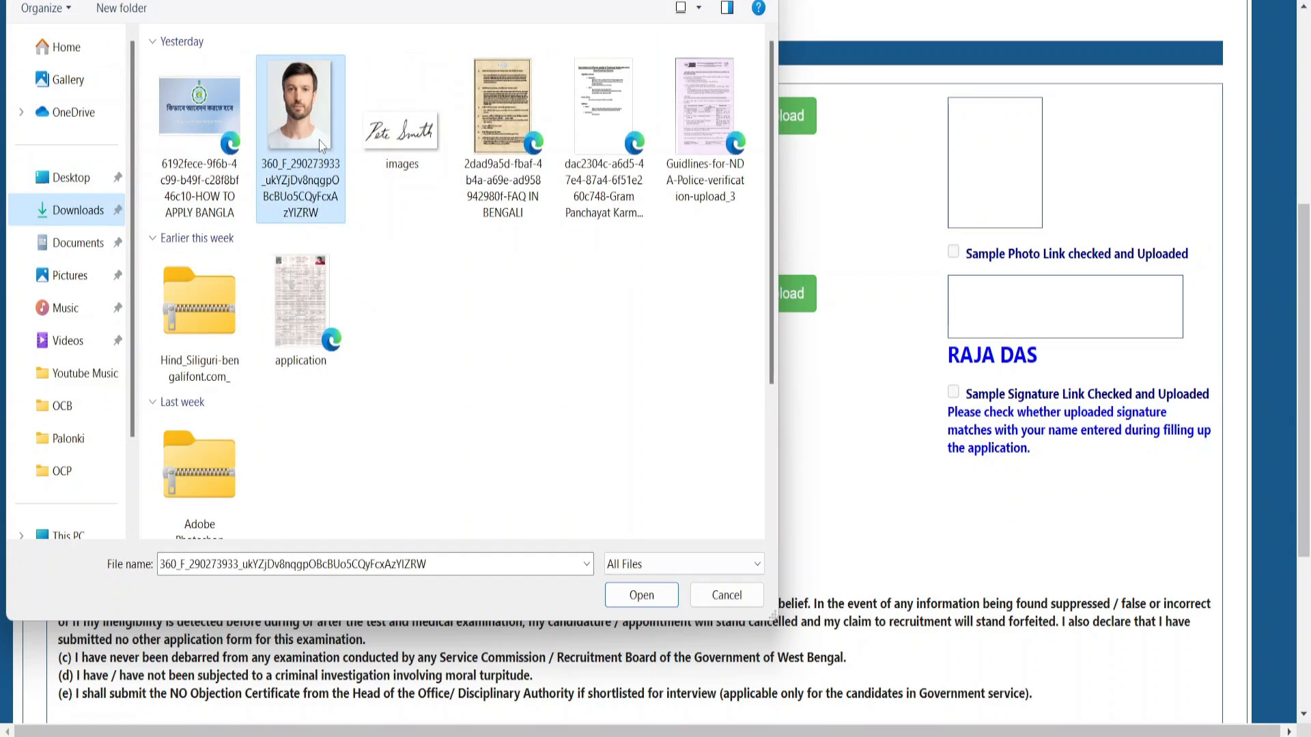
{"action": "left_click", "coordinate": [778, 124]}
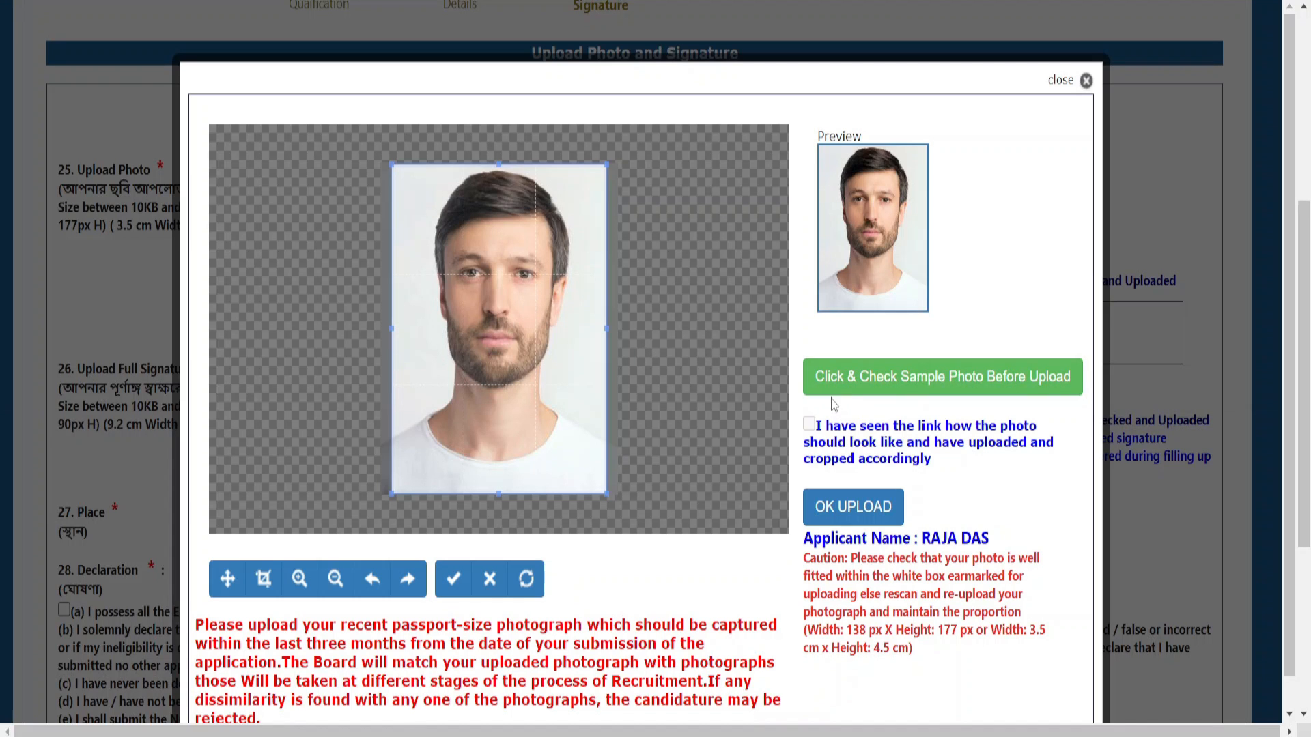
{"action": "left_click", "coordinate": [942, 387]}
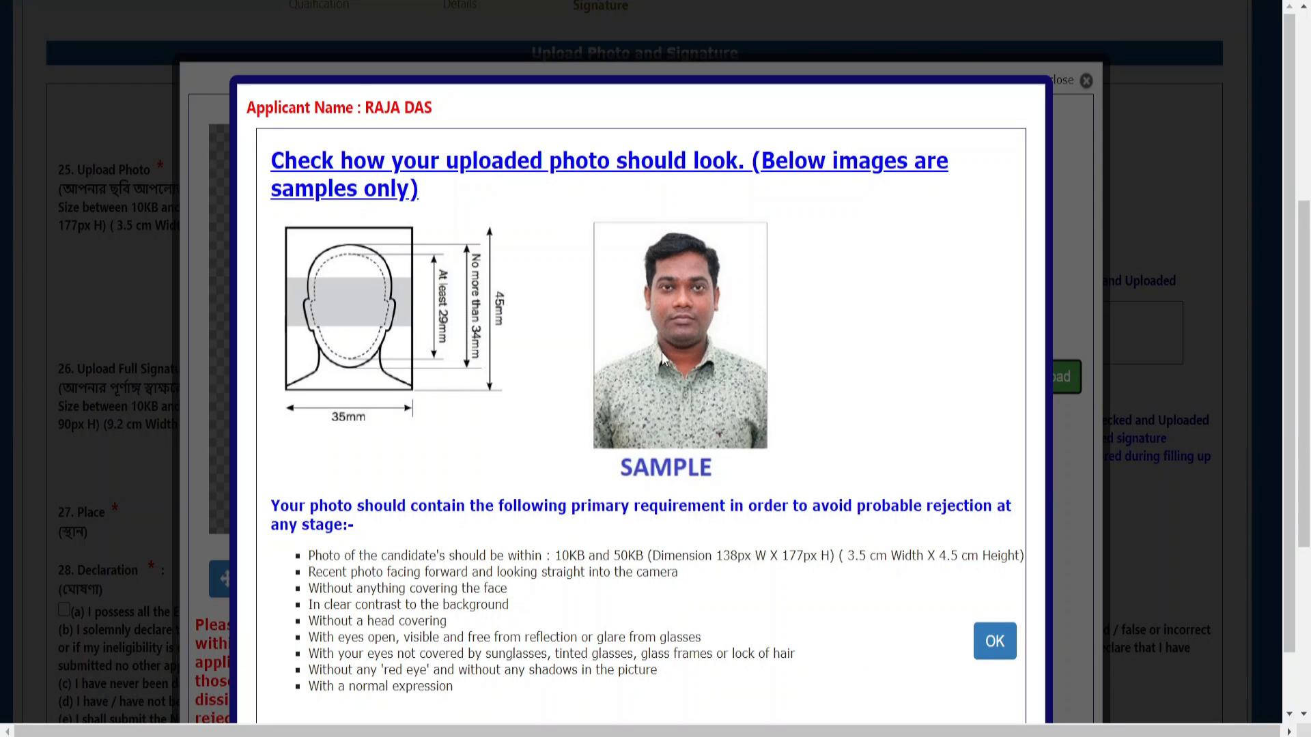
{"action": "left_click", "coordinate": [994, 641]}
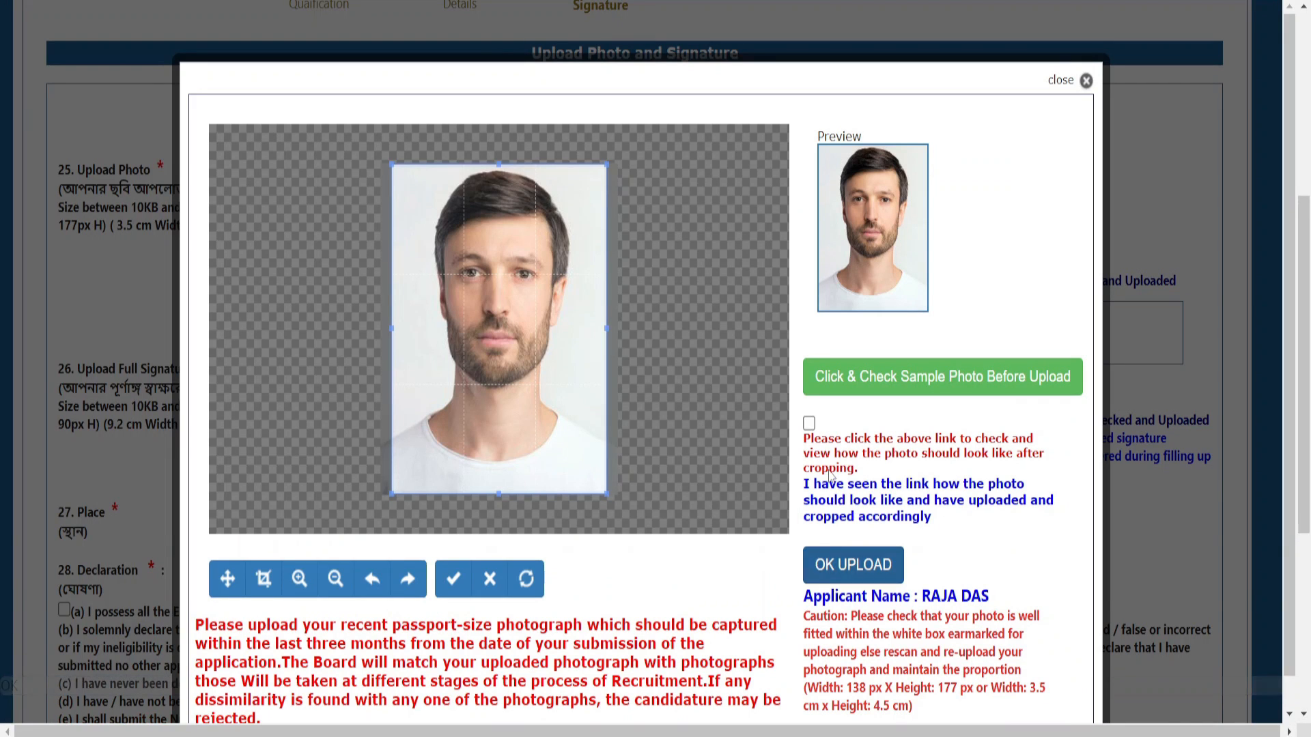
{"action": "left_click", "coordinate": [809, 424]}
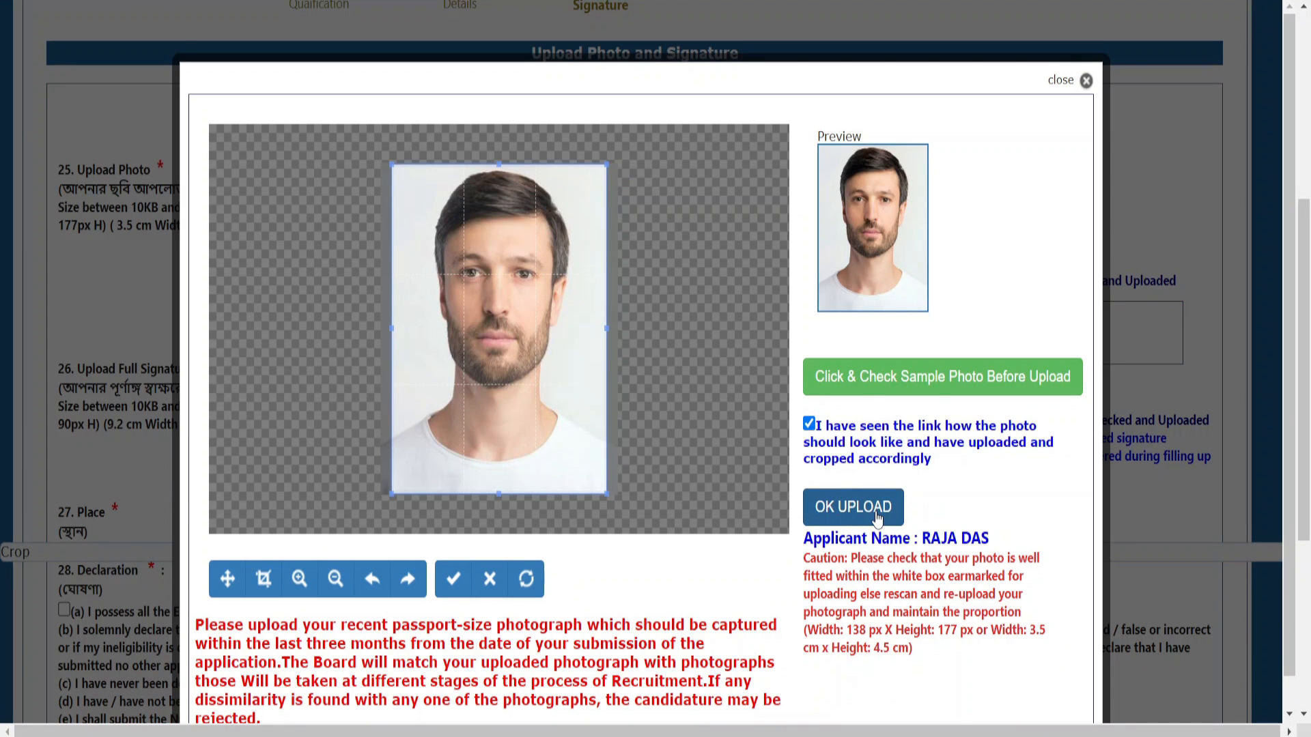
{"action": "left_click", "coordinate": [854, 506]}
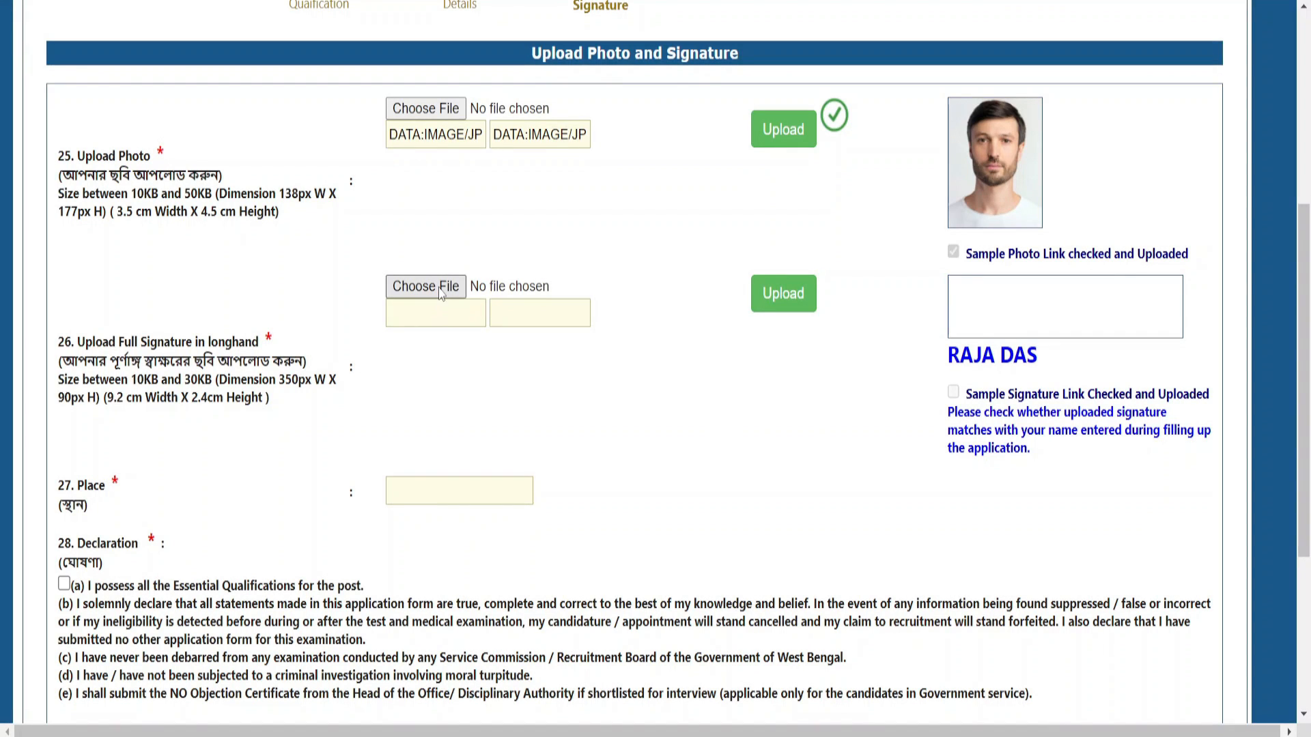
Upload images.jpg as the signature, confirming the how-to-sign guidelines were checked.
{"action": "left_click", "coordinate": [433, 291]}
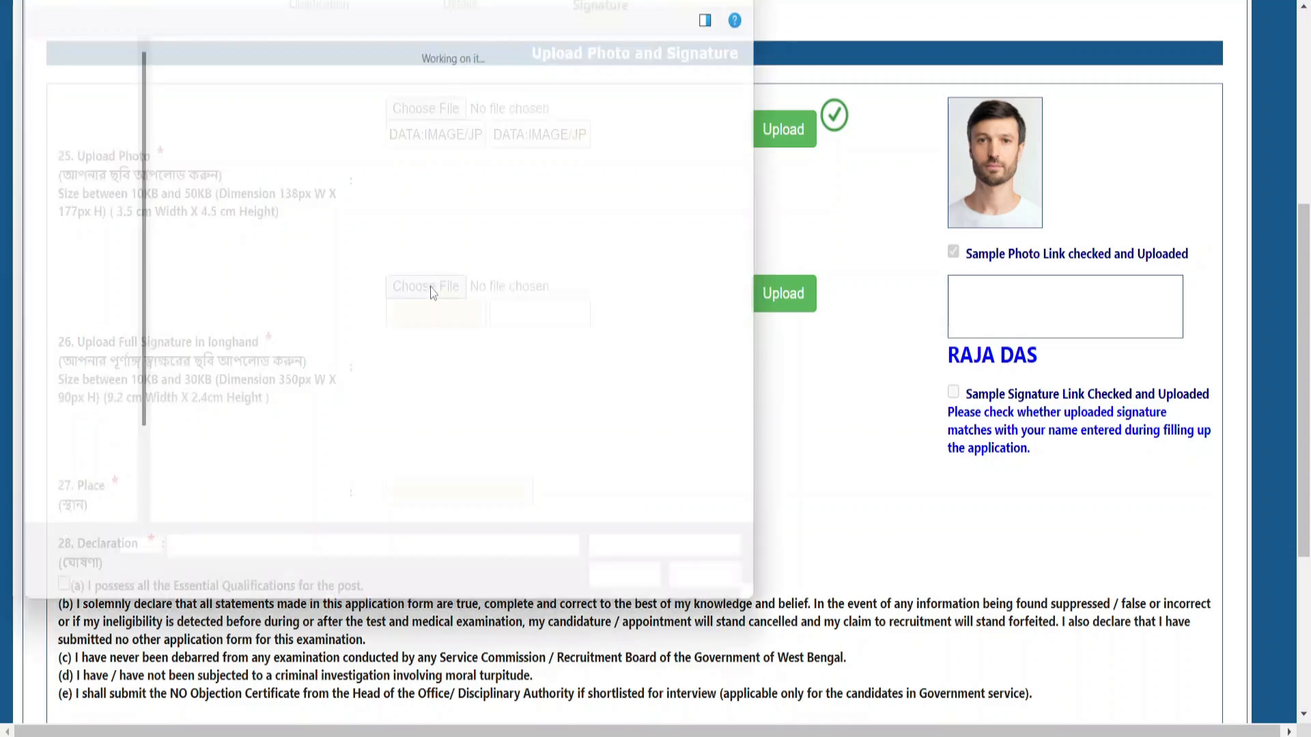
{"action": "double_click", "coordinate": [399, 147]}
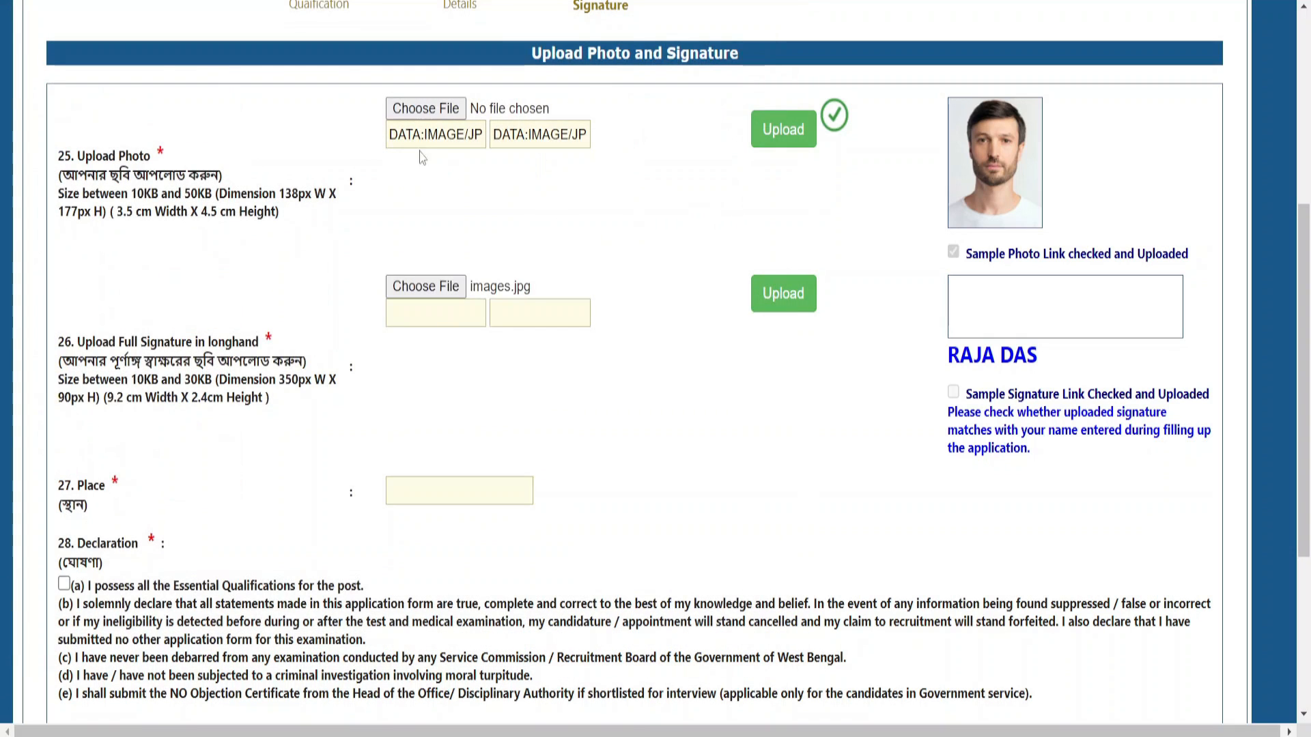
{"action": "left_click", "coordinate": [802, 299]}
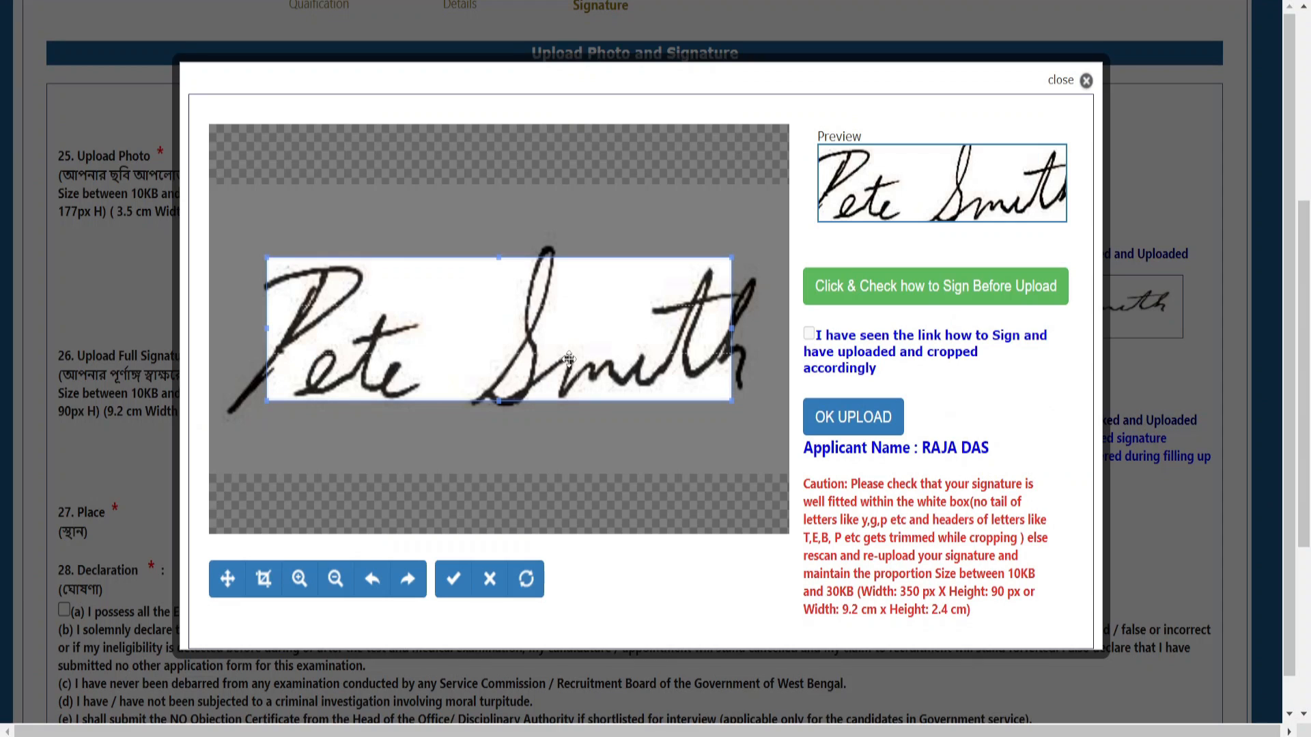
{"action": "scroll", "coordinate": [569, 359], "scroll_direction": "down", "scroll_amount": 2}
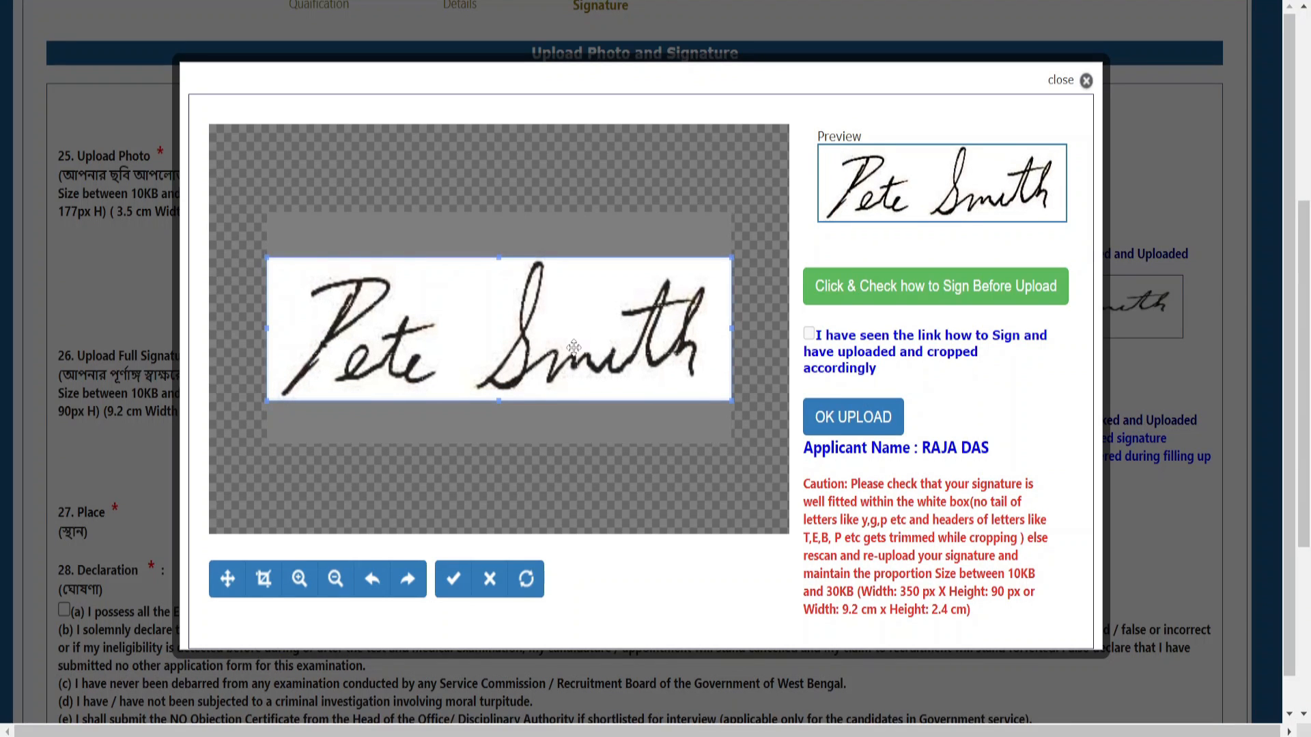
{"action": "left_click", "coordinate": [863, 301]}
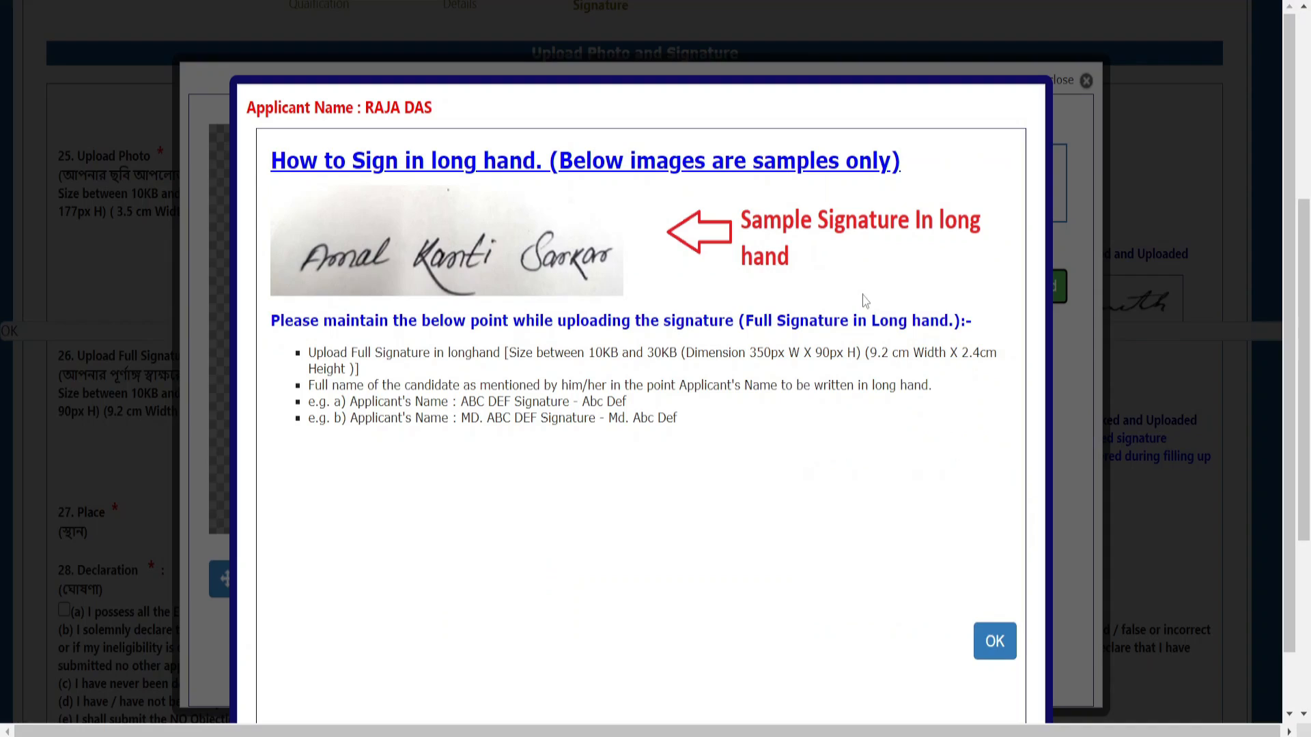
{"action": "left_click", "coordinate": [995, 642]}
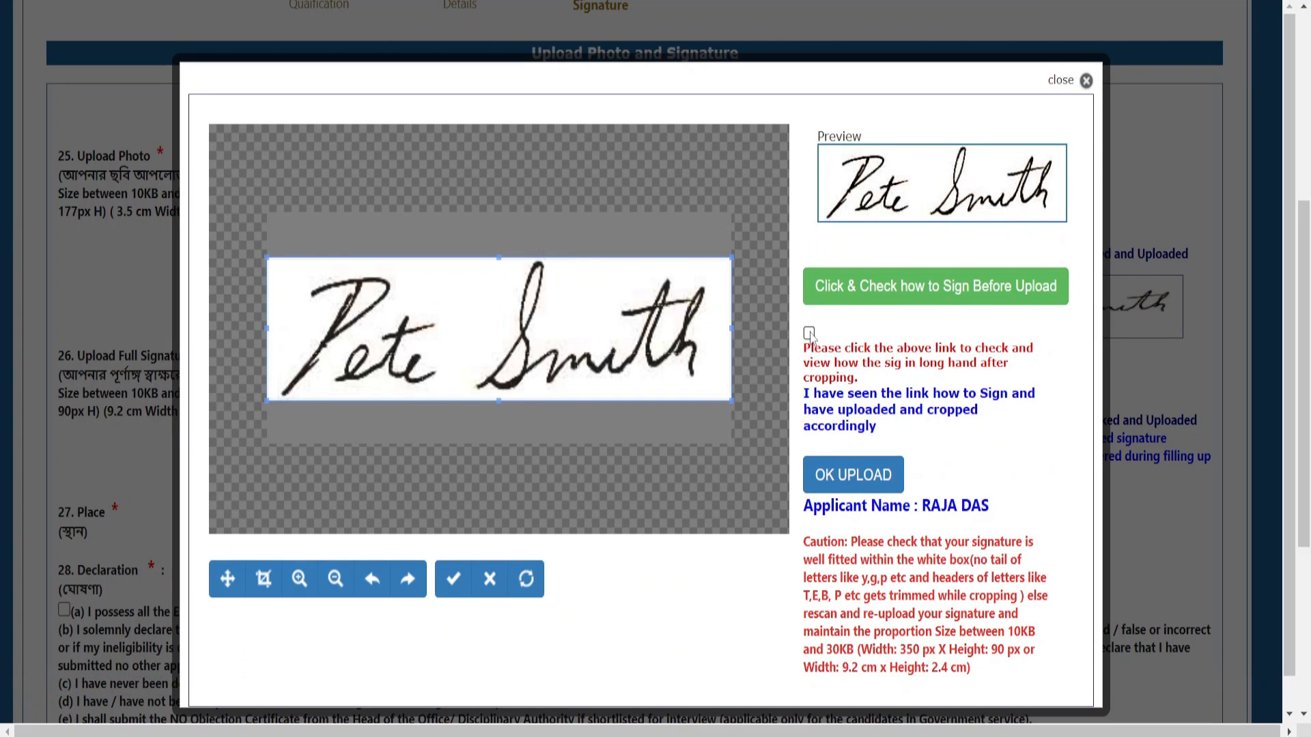
{"action": "left_click", "coordinate": [810, 334]}
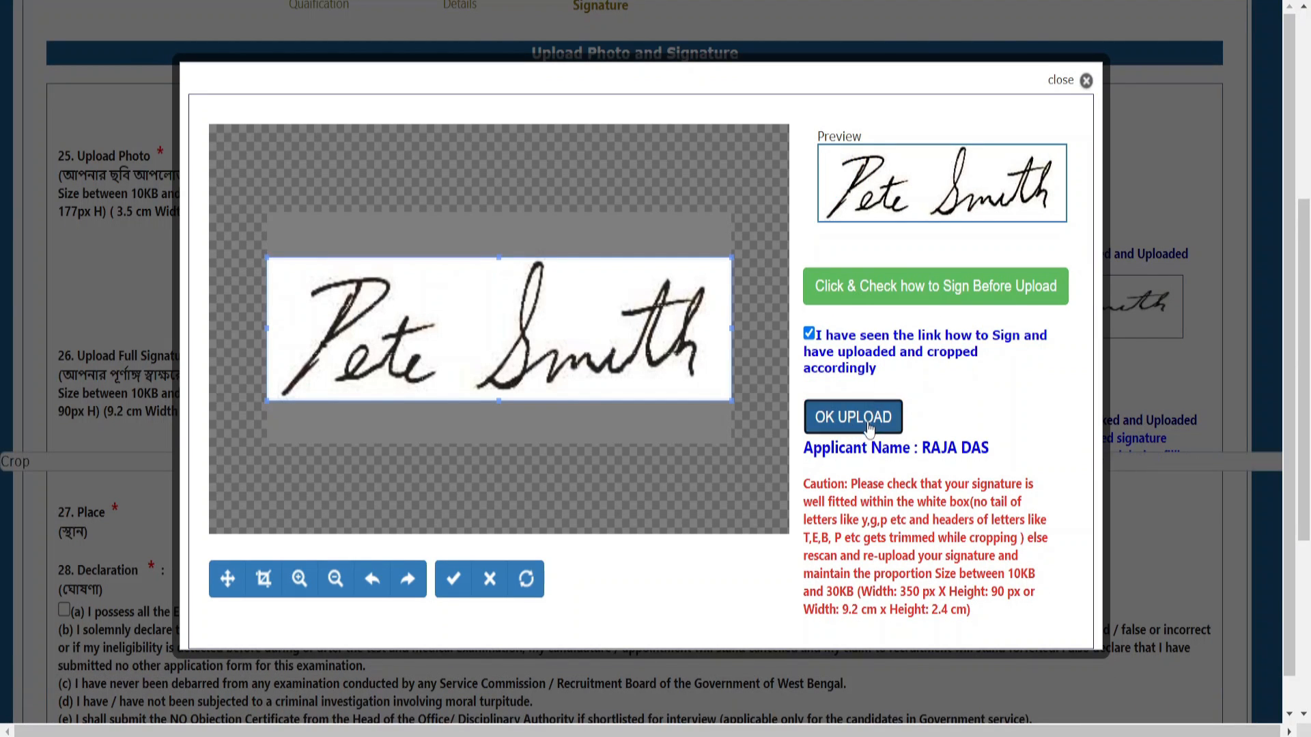
{"action": "left_click", "coordinate": [853, 417]}
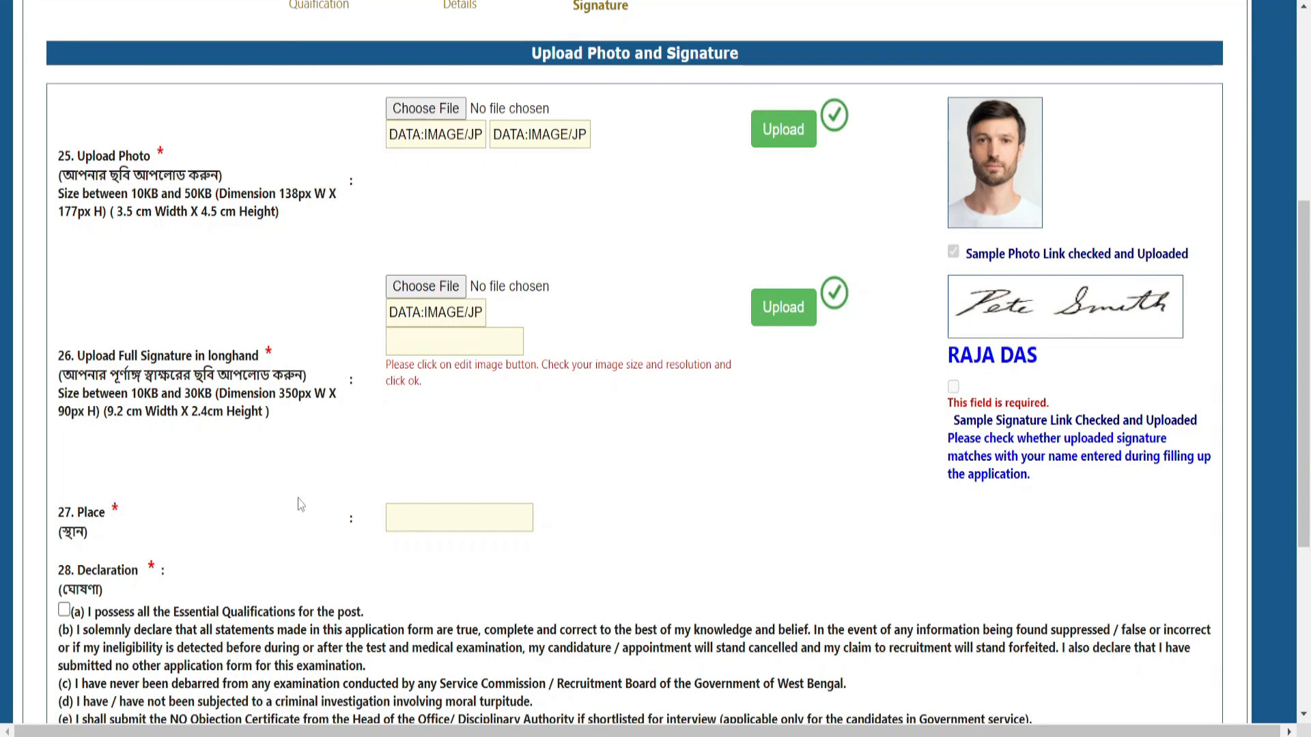
Go to the Place field and accept declaration (a) on essential qualifications.
{"action": "left_click", "coordinate": [403, 527]}
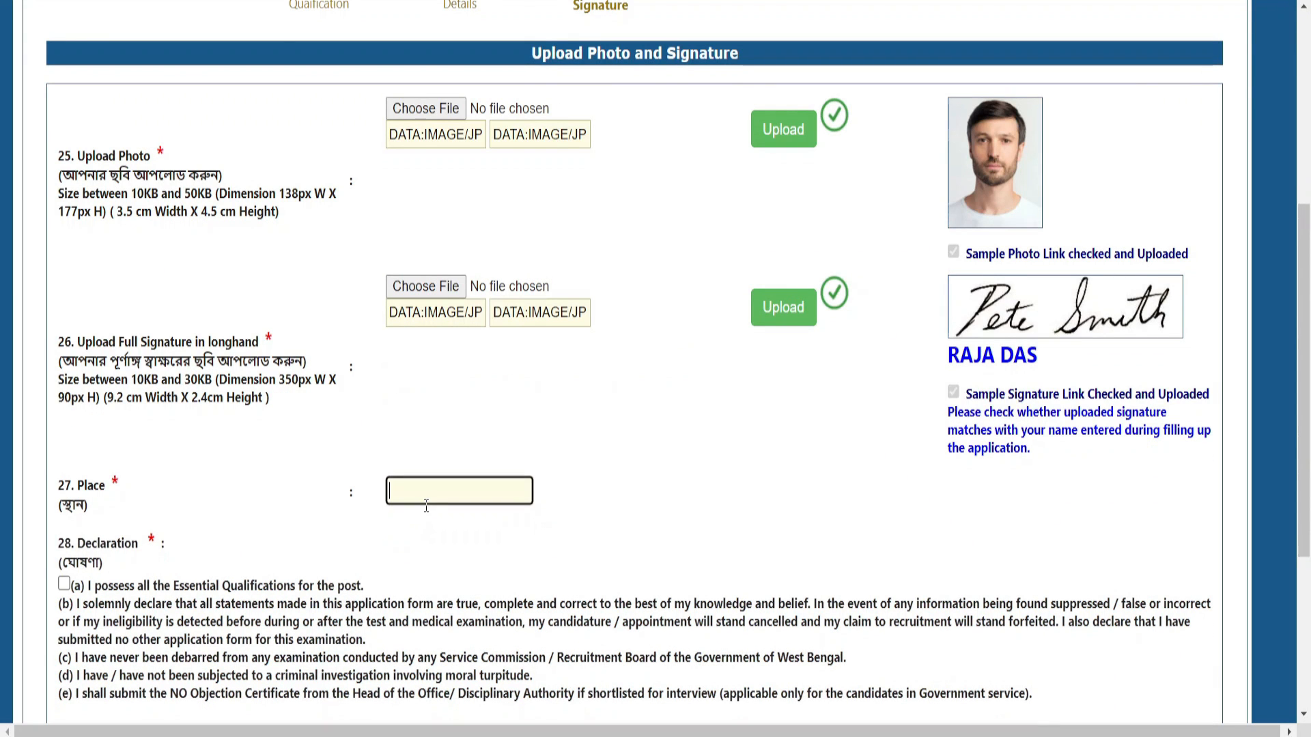
{"action": "scroll", "coordinate": [426, 505], "scroll_direction": "down", "scroll_amount": 3}
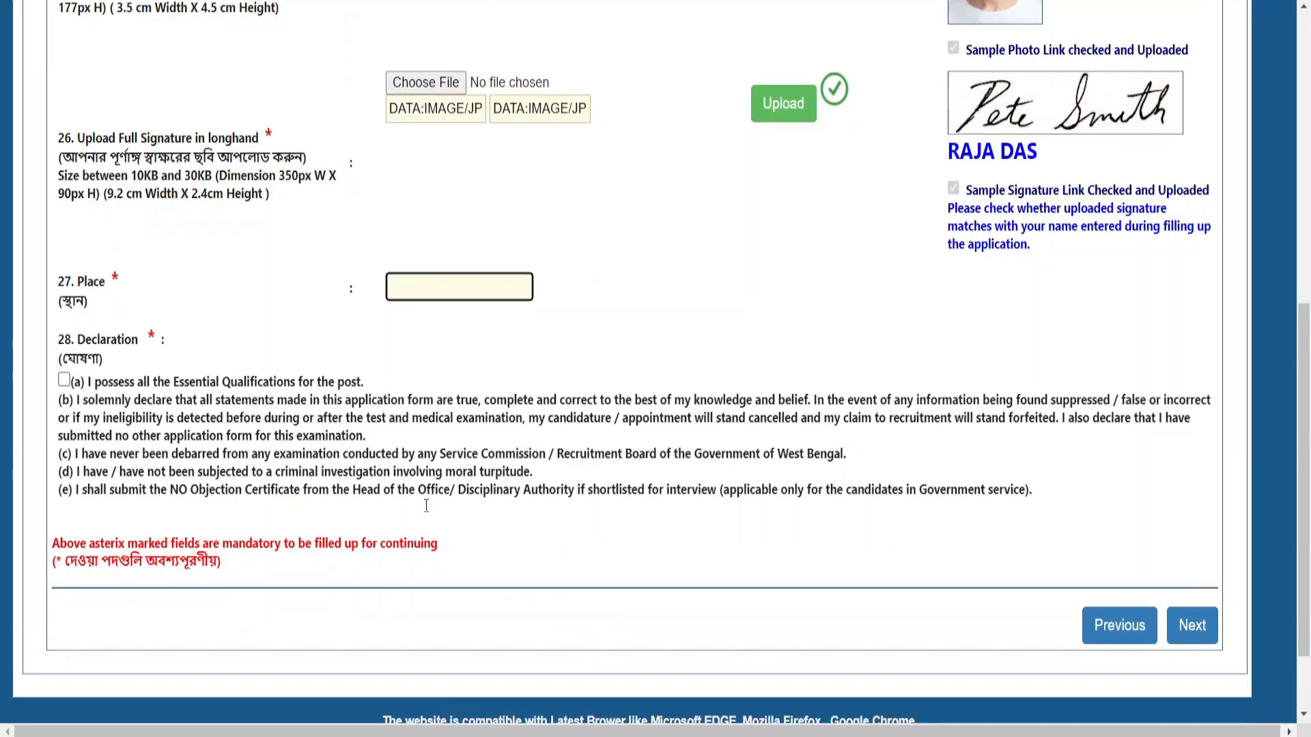
{"action": "left_click", "coordinate": [63, 380]}
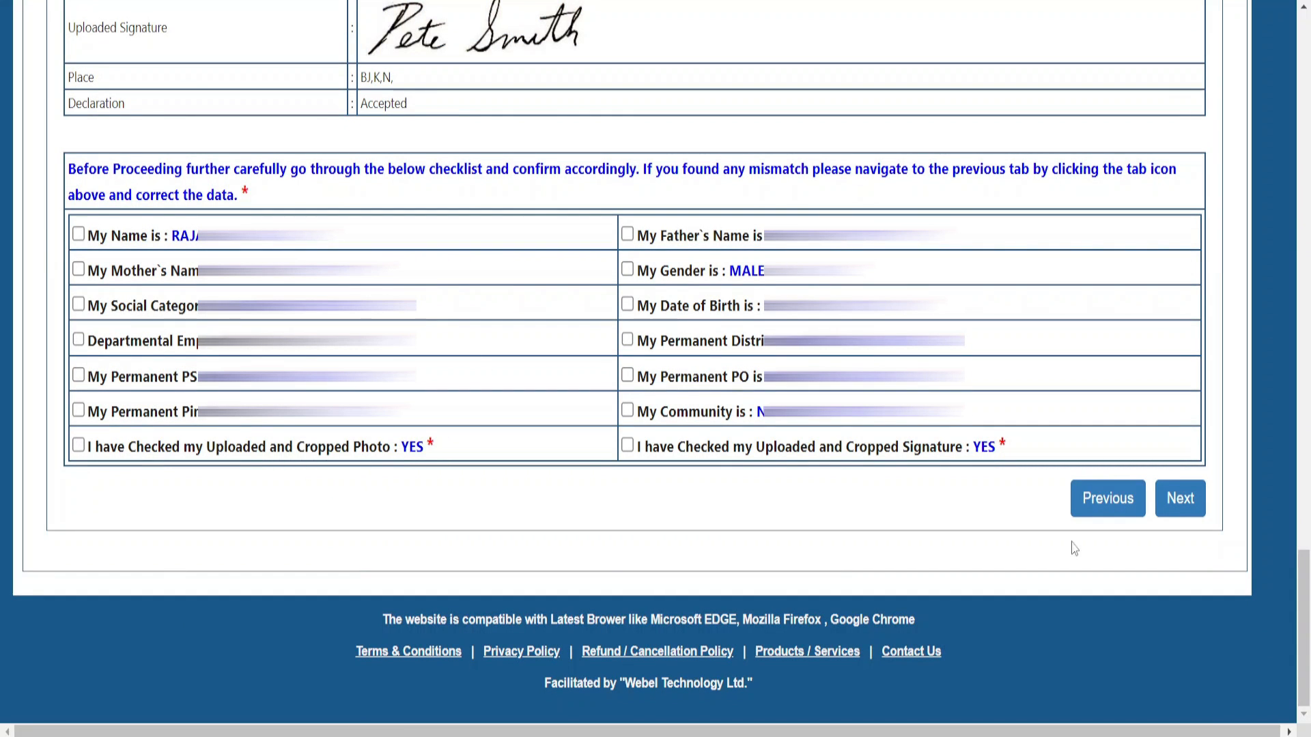
Move from the application preview to Payment Details showing the 270 total fee.
{"action": "left_click", "coordinate": [1195, 504]}
{"action": "scroll", "coordinate": [808, 418], "scroll_direction": "down", "scroll_amount": 2}
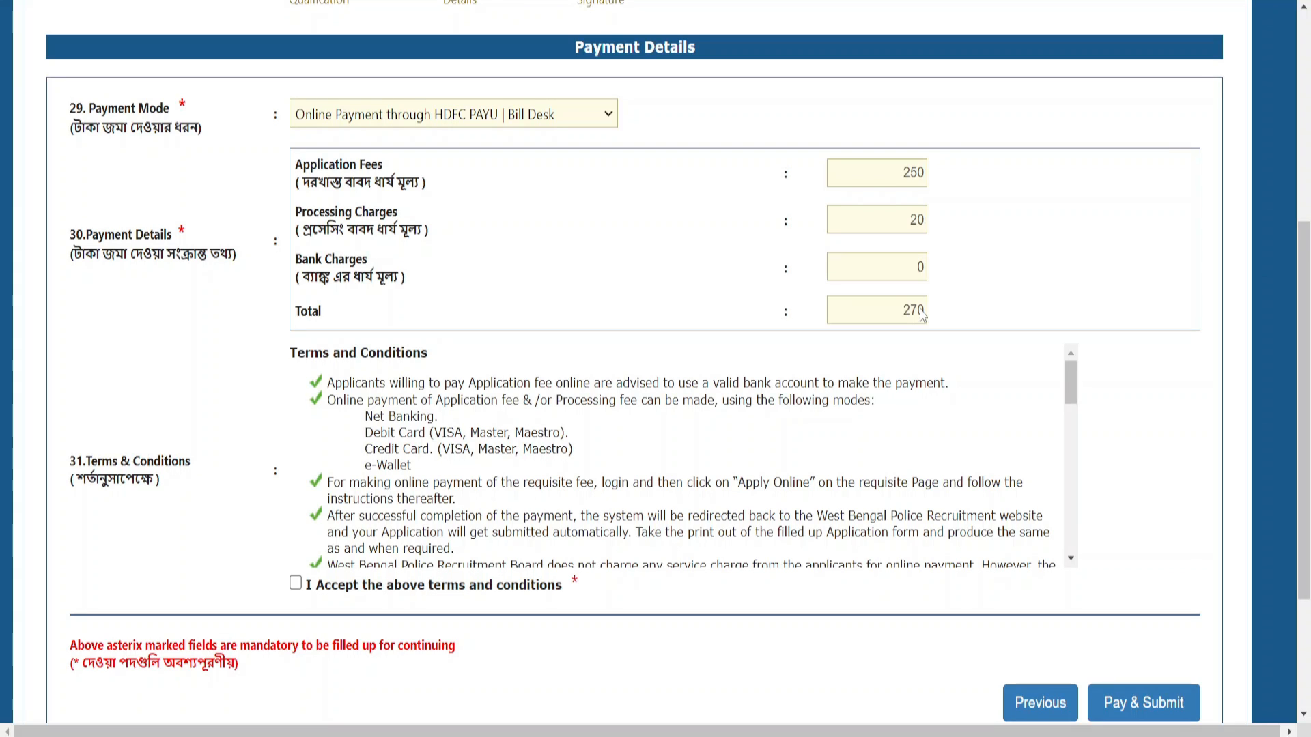
Accept the terms, submit with Pay & Submit, confirm, and choose Bill Desk as gateway.
{"action": "left_click", "coordinate": [296, 583]}
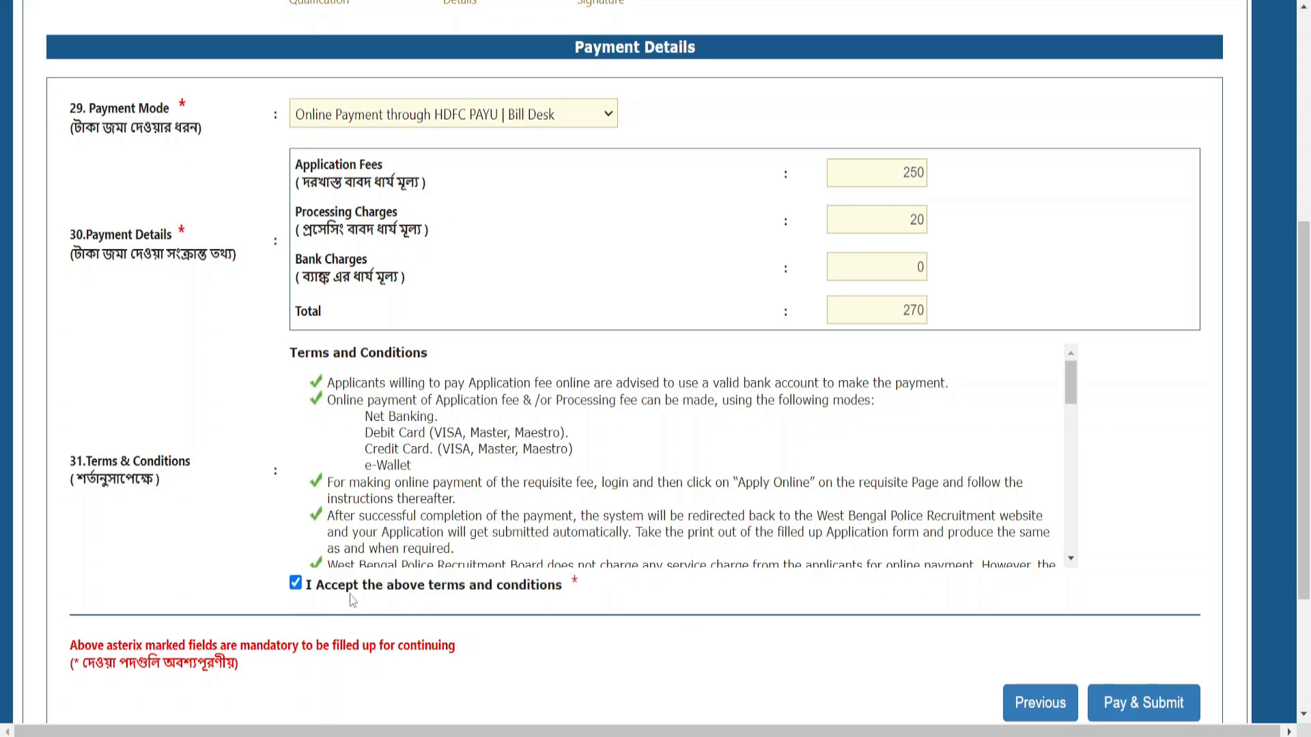
{"action": "left_click", "coordinate": [1120, 710]}
{"action": "left_click", "coordinate": [828, 471]}
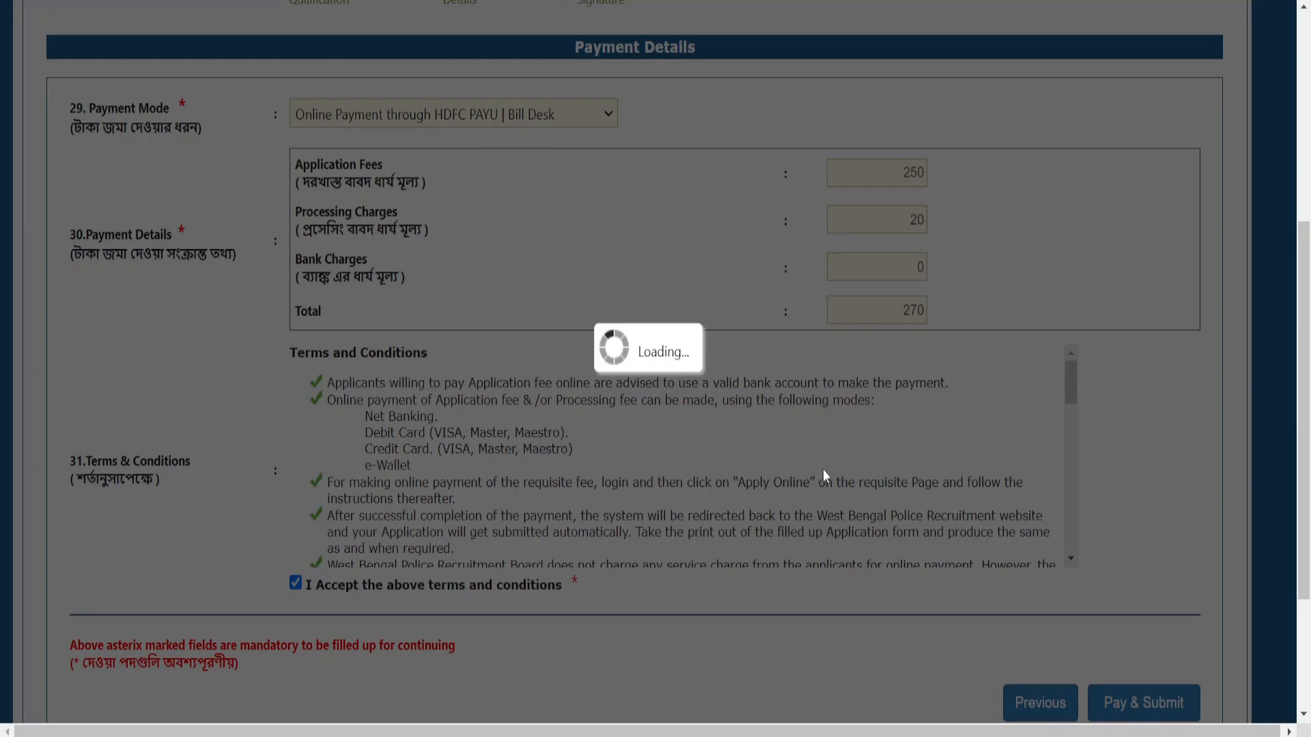
{"action": "left_click", "coordinate": [406, 320]}
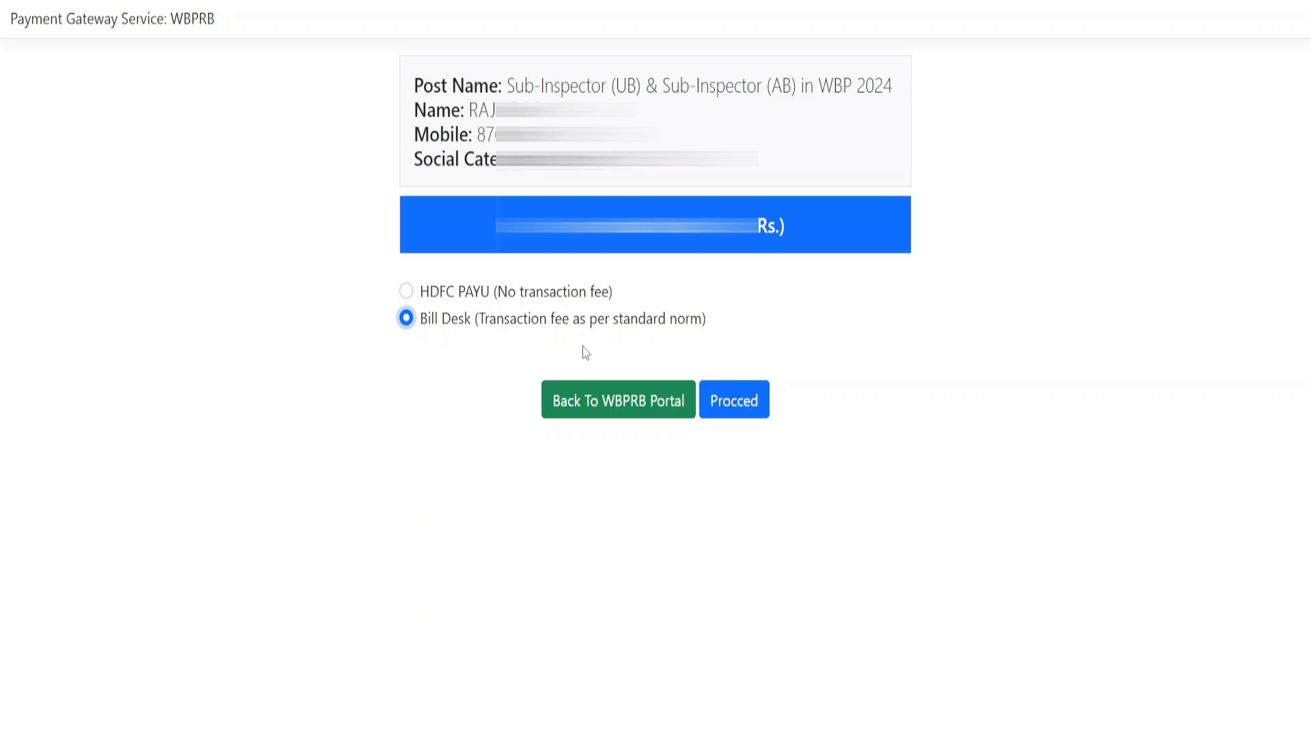
On BillDesk, pay by QR with BHIM UPI and generate the payment QR code.
{"action": "left_click", "coordinate": [742, 414]}
{"action": "left_click", "coordinate": [309, 254]}
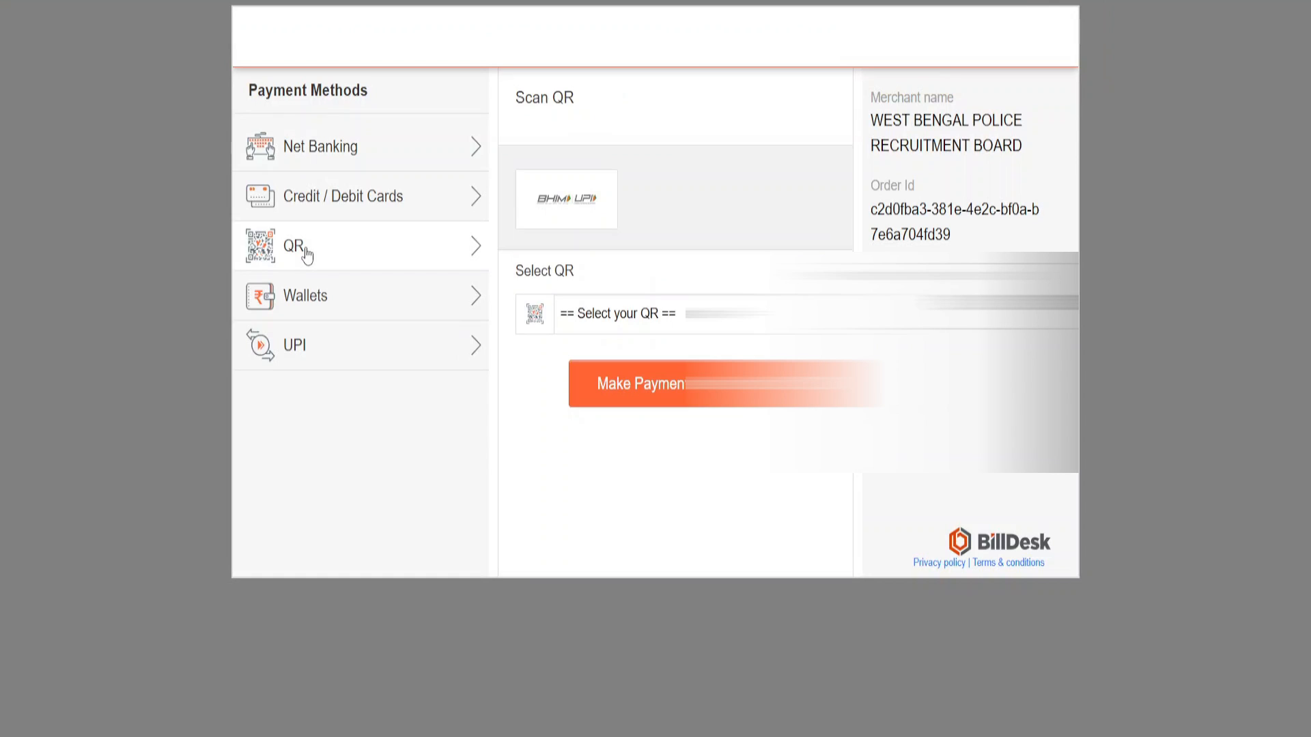
{"action": "left_click", "coordinate": [616, 320]}
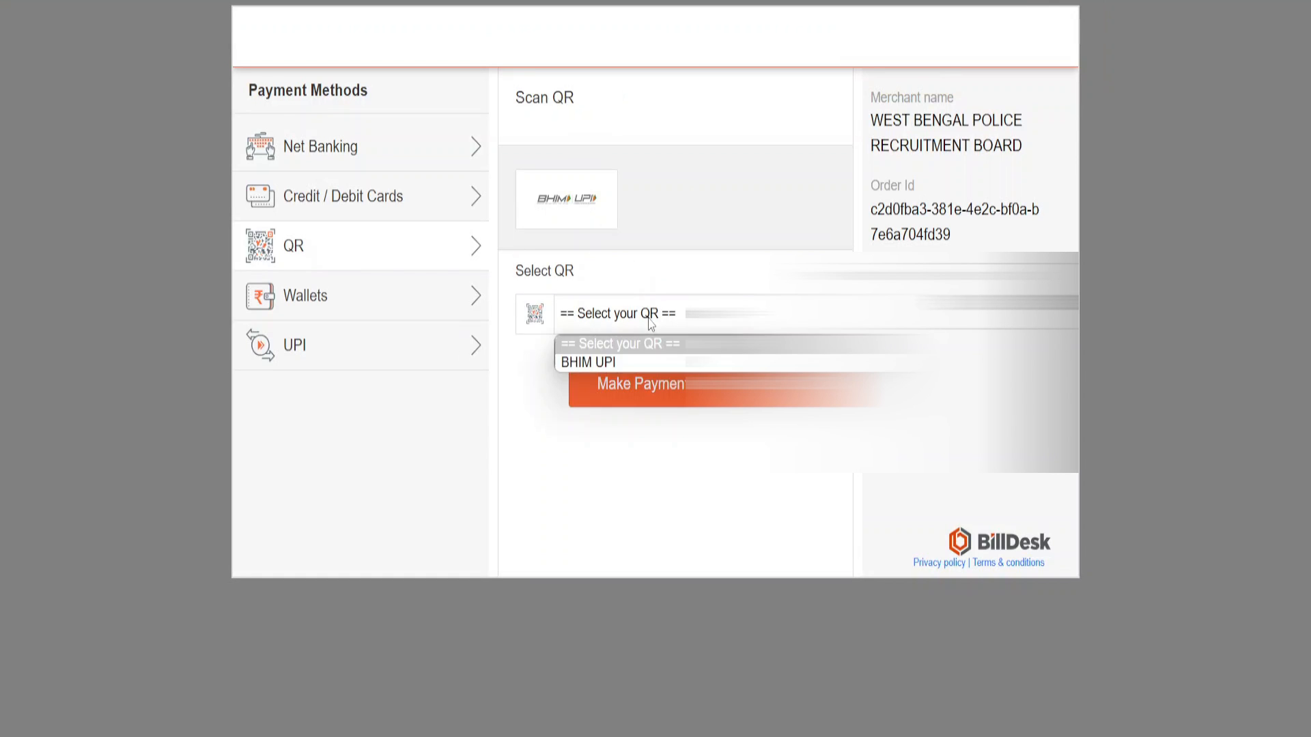
{"action": "left_click", "coordinate": [605, 366]}
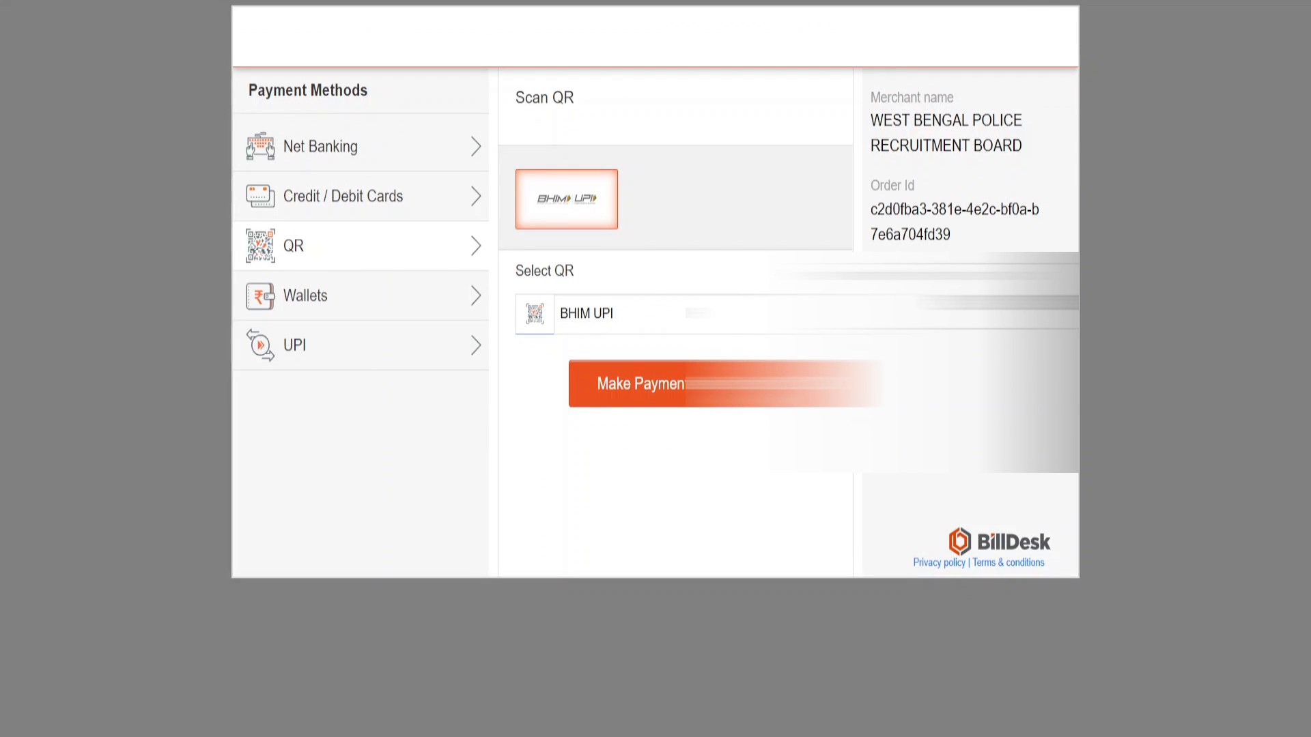
{"action": "left_click", "coordinate": [644, 381]}
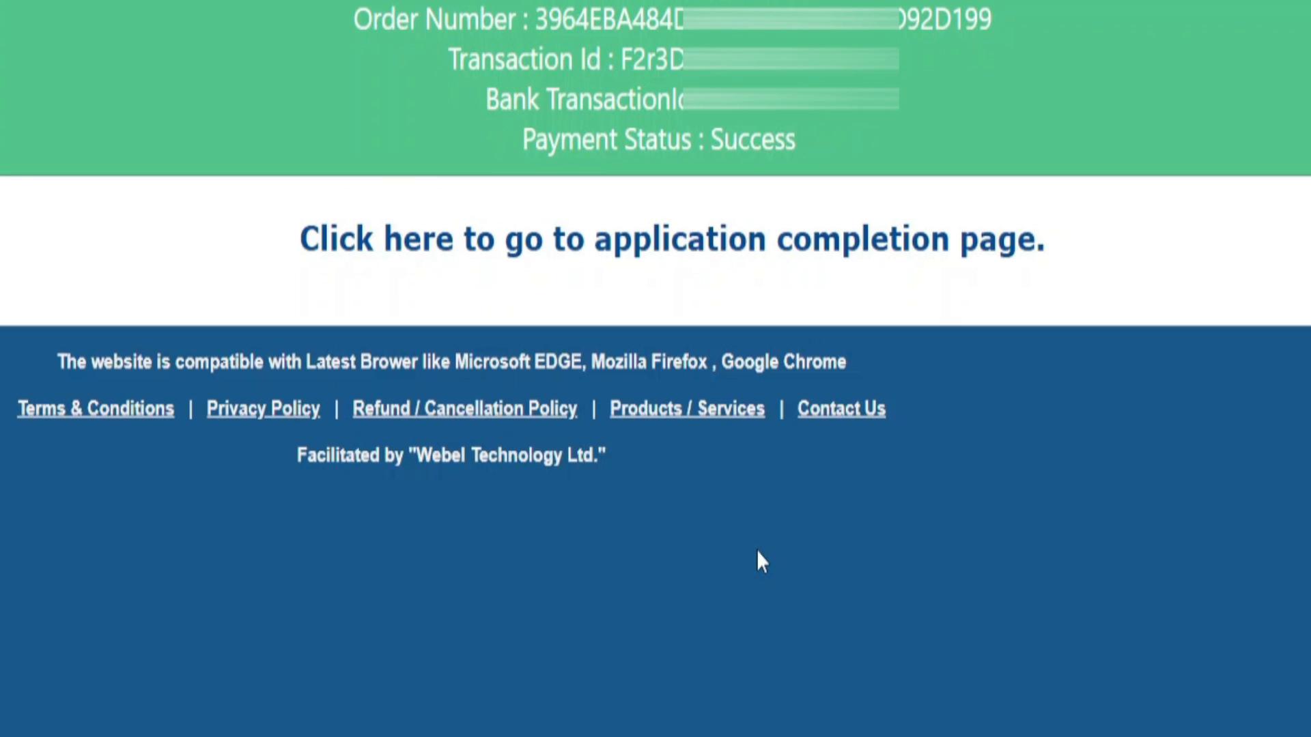
Go to the application completion page and open the printable filled-up application form.
{"action": "left_click", "coordinate": [785, 247]}
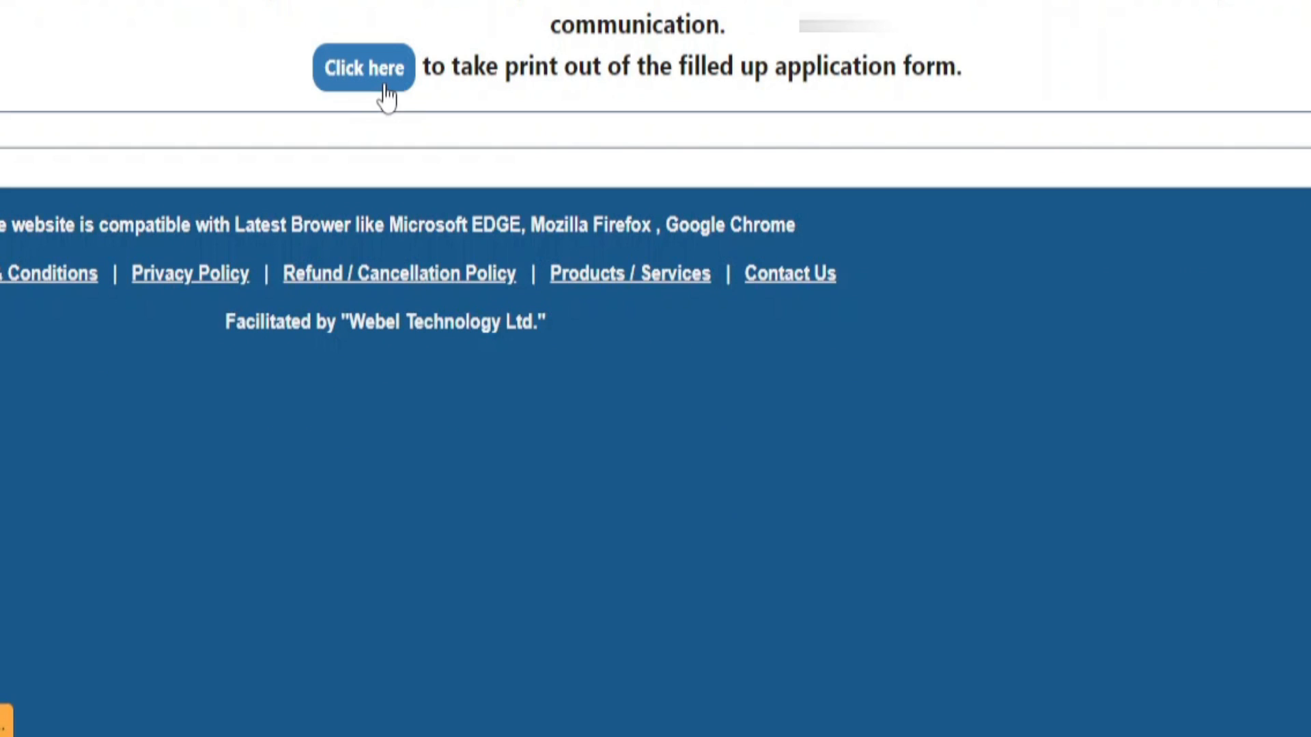
{"action": "left_click", "coordinate": [384, 88]}
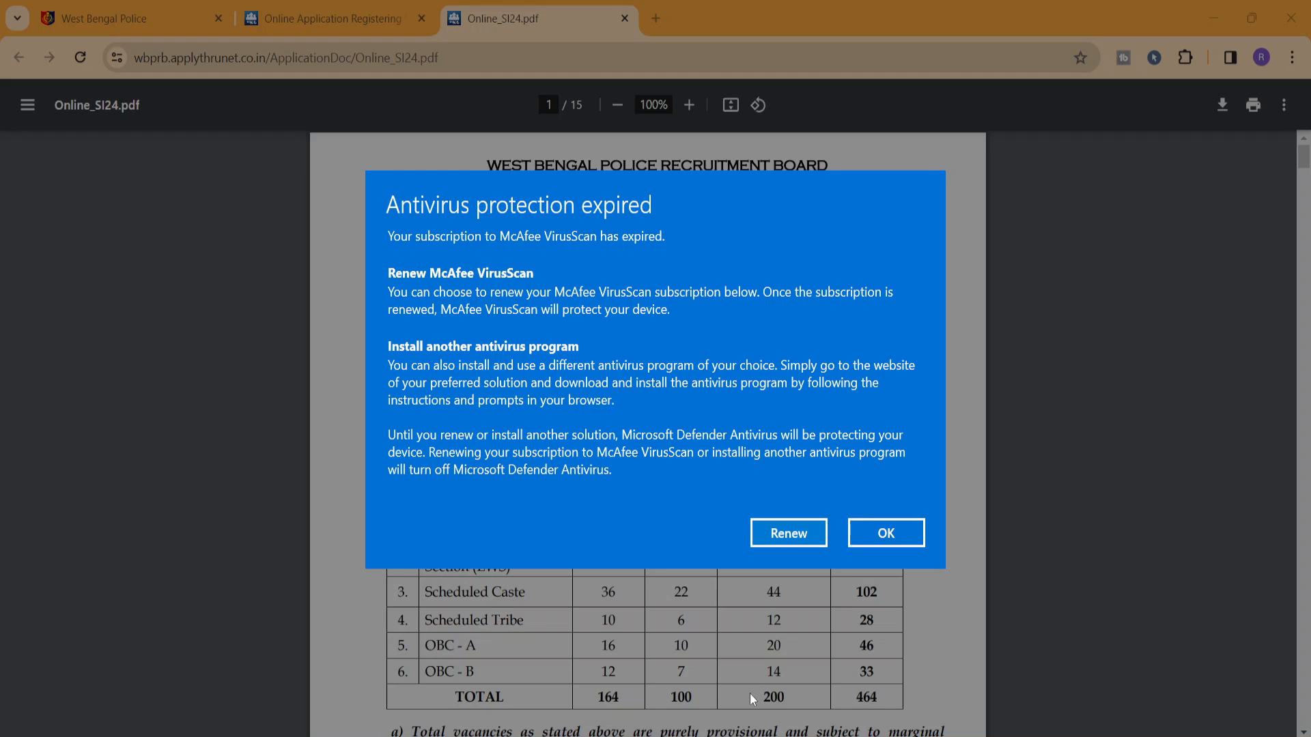
Dismiss the McAfee 'Antivirus protection expired' popup with OK.
{"action": "left_click", "coordinate": [891, 541]}
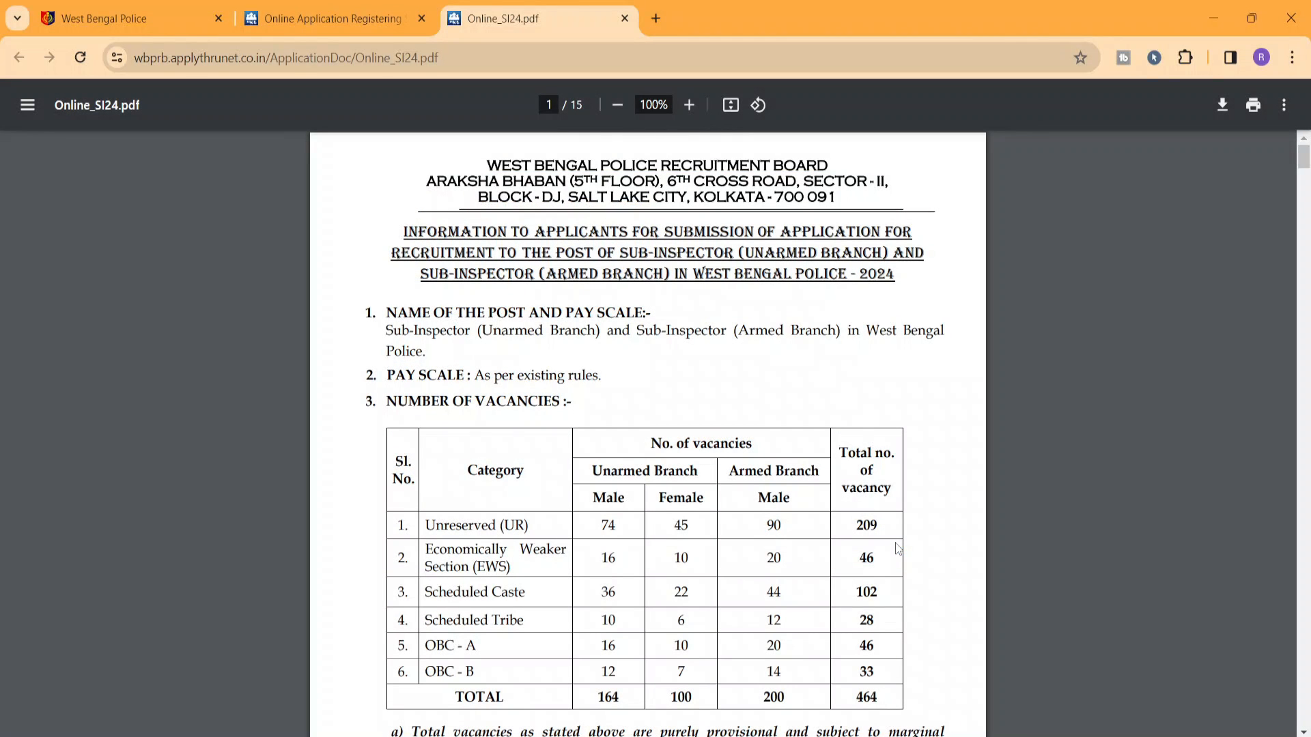